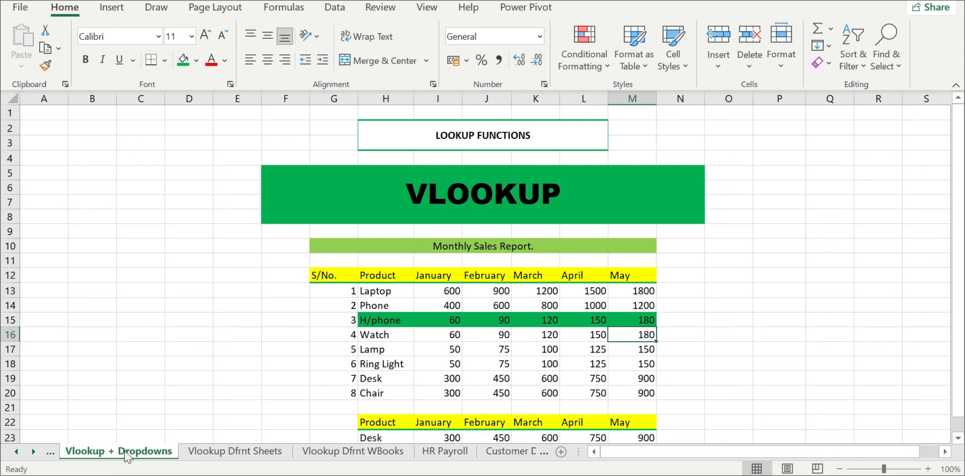
# Open the Vlookup Dfrnt WBooks sheet and select the empty January cell for Laptop, I13.
pyautogui.click(546, 310)
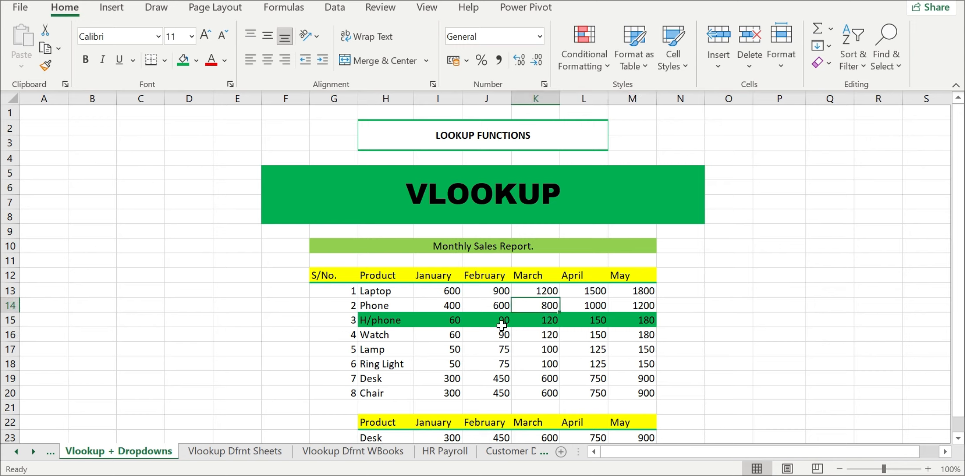
pyautogui.click(501, 326)
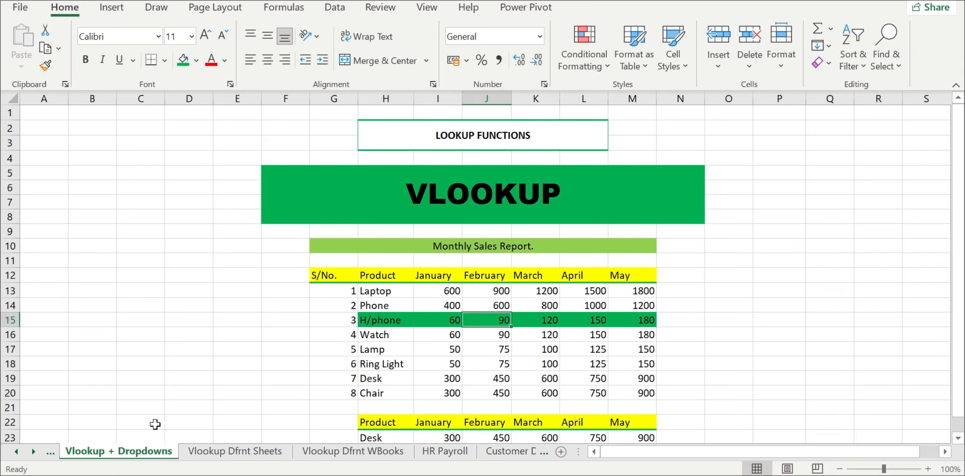
pyautogui.click(325, 452)
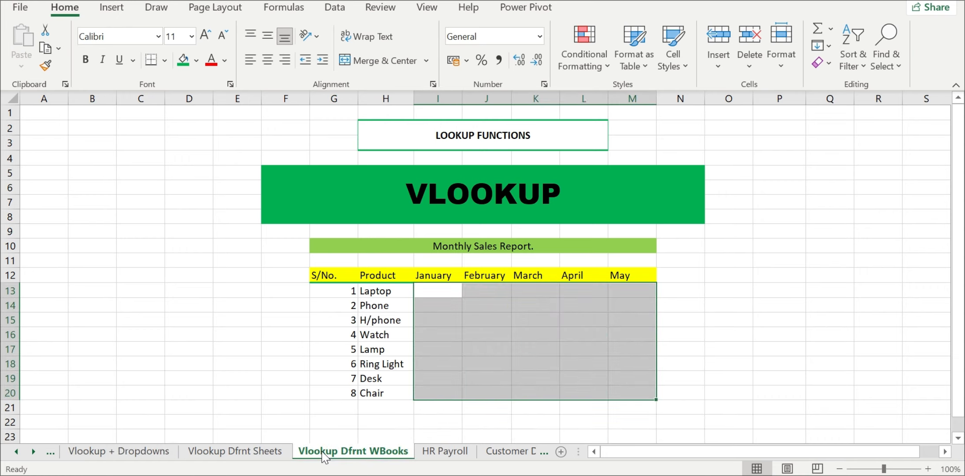
pyautogui.click(444, 286)
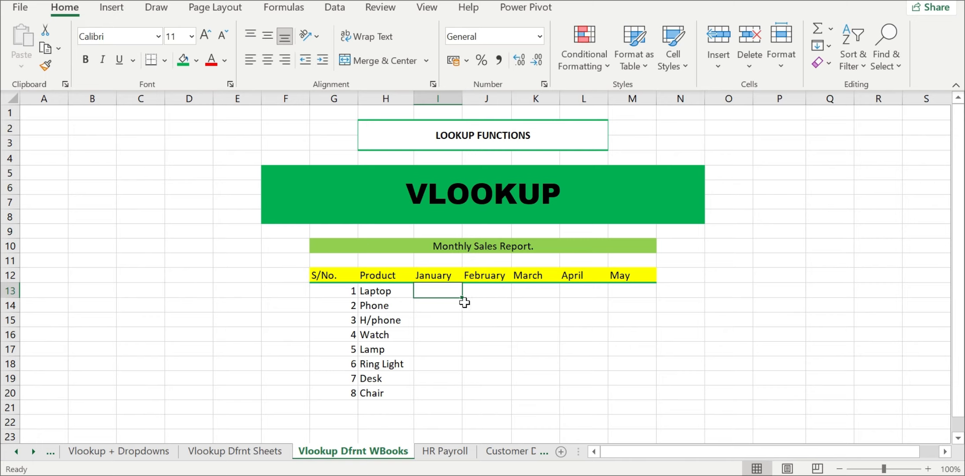
pyautogui.click(420, 321)
pyautogui.click(439, 293)
# Switch to the Vlookup YT workbook and examine the January to May sales figures in I13:M20.
pyautogui.moveTo(302, 474)
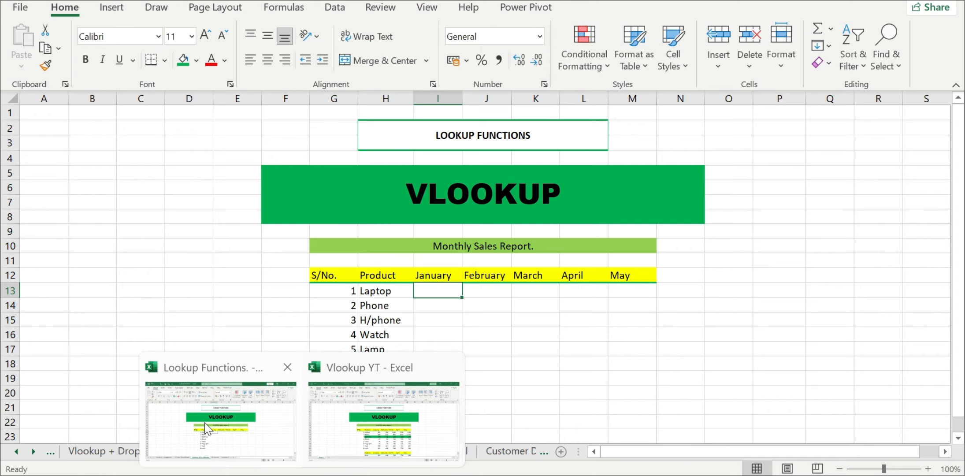
pyautogui.click(381, 419)
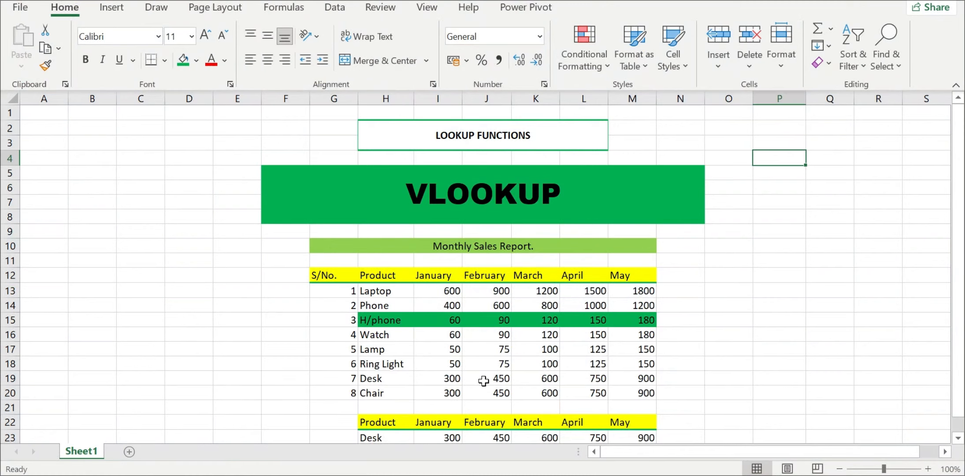
pyautogui.click(681, 344)
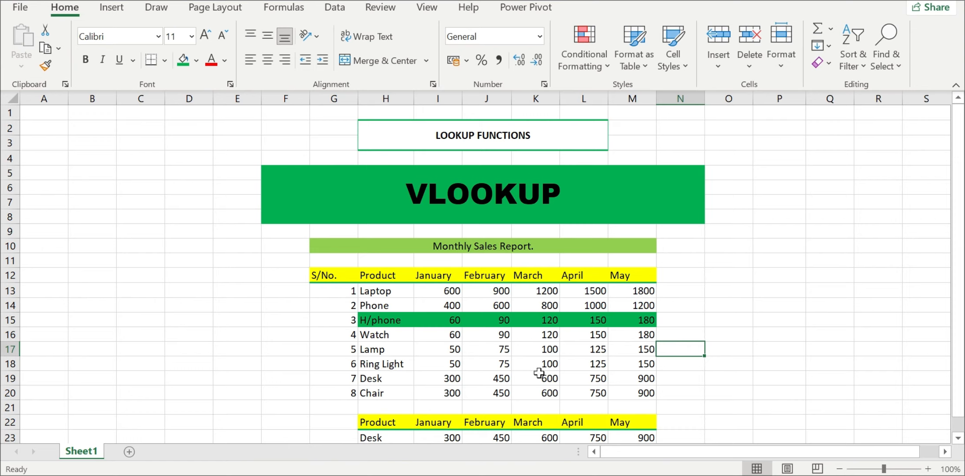
pyautogui.moveTo(447, 292); pyautogui.dragTo(622, 389)
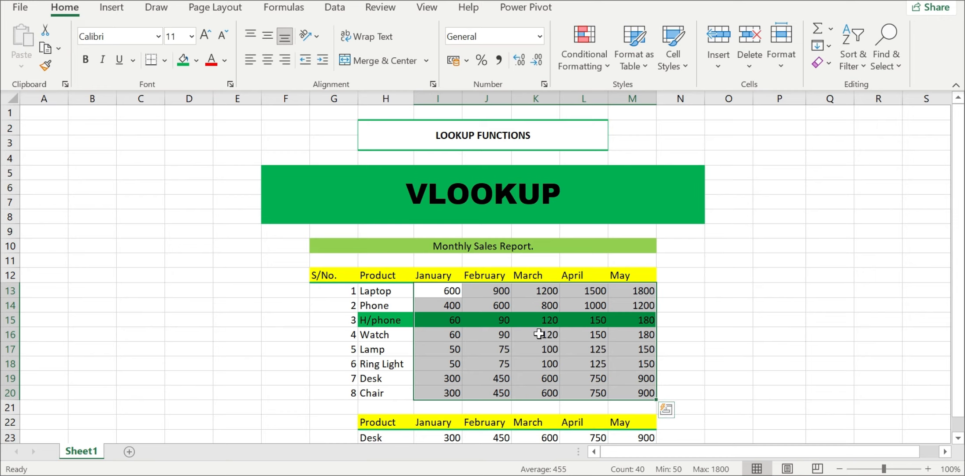
pyautogui.moveTo(446, 293); pyautogui.dragTo(617, 392)
# Return to the Lookup Functions workbook and compare its empty range I13:M20 with the source table in Vlookup YT.
pyautogui.click(250, 412)
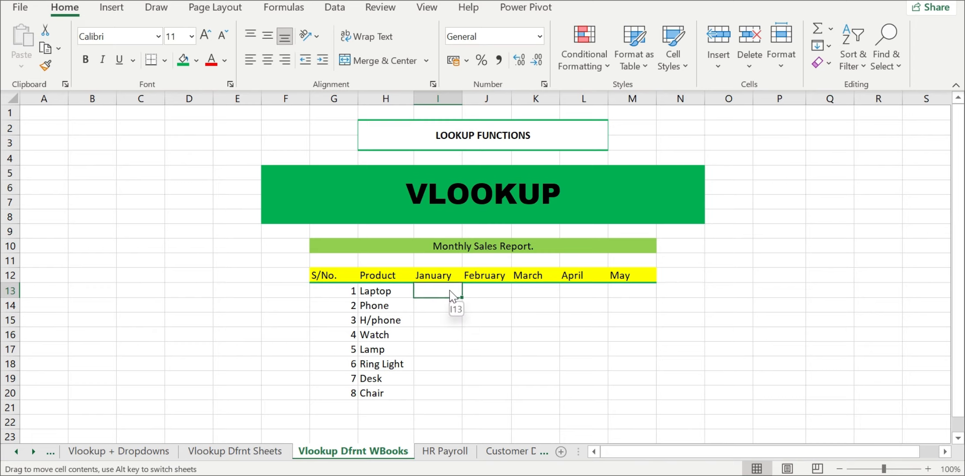
pyautogui.moveTo(450, 289)
pyautogui.mouseDown()
pyautogui.moveTo(456, 316)
pyautogui.moveTo(551, 390)
pyautogui.moveTo(624, 388)
pyautogui.mouseUp()
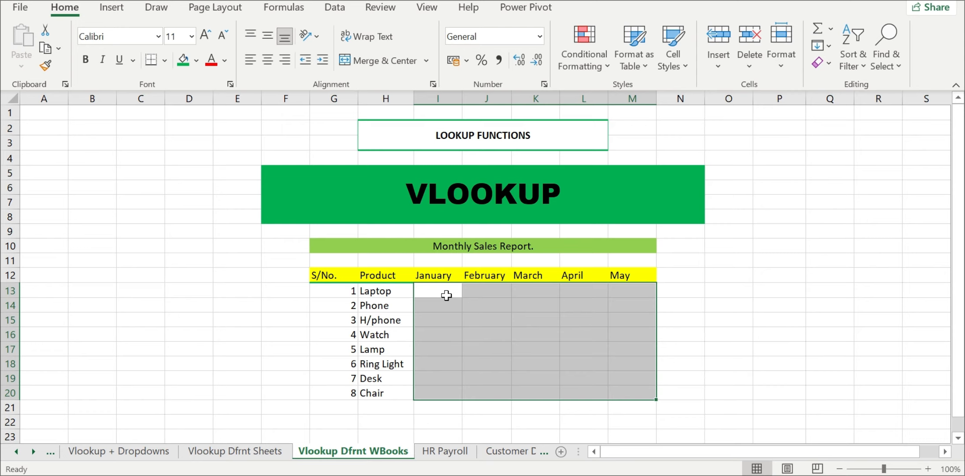
pyautogui.moveTo(303, 475)
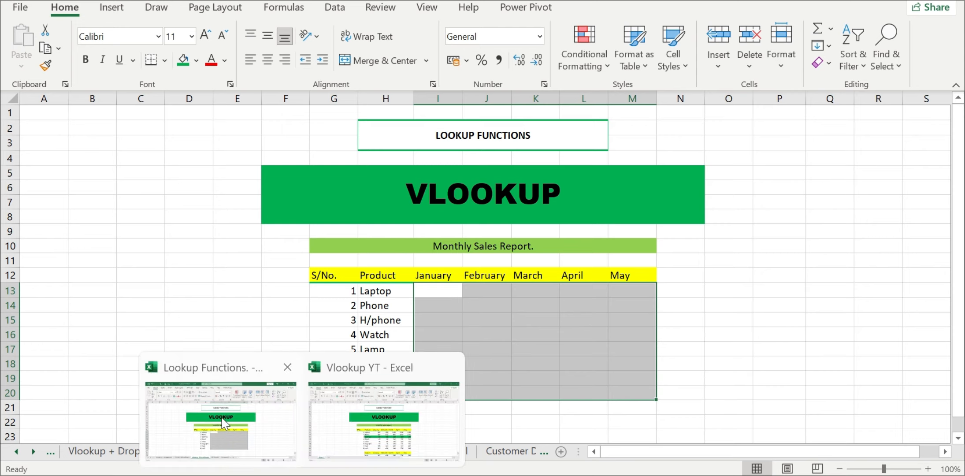
pyautogui.moveTo(373, 428)
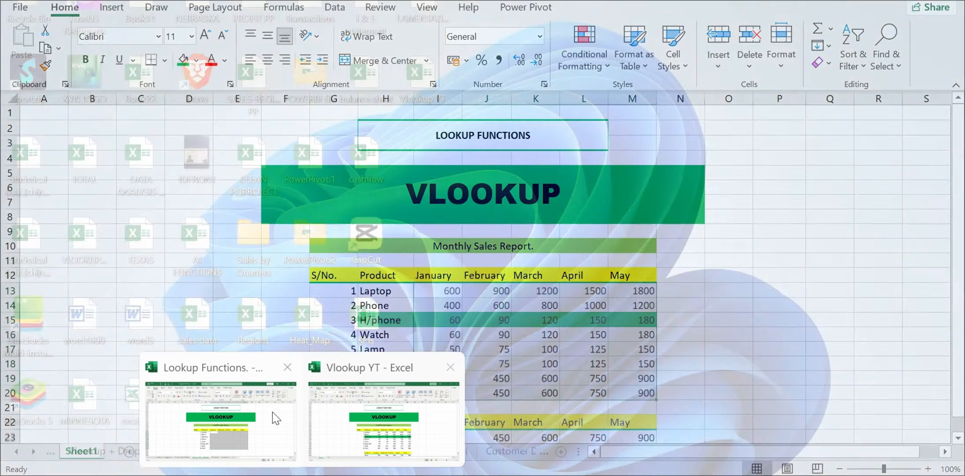
pyautogui.moveTo(241, 421)
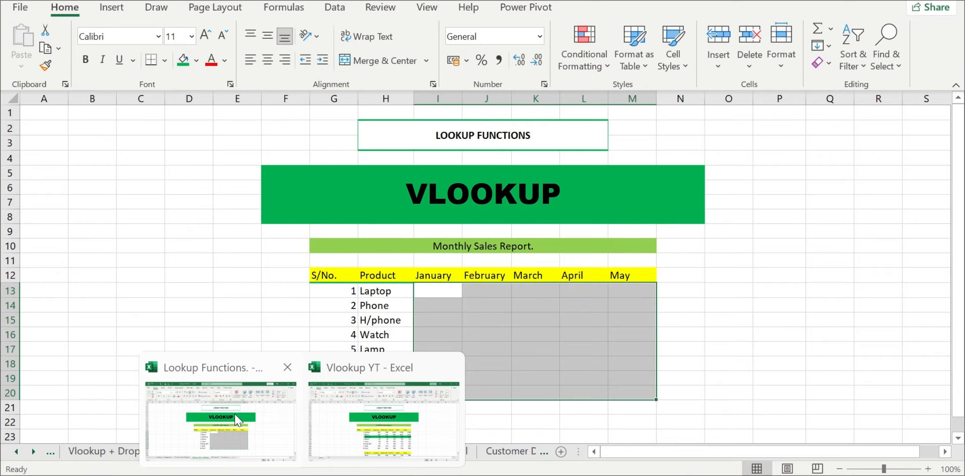
pyautogui.moveTo(312, 415)
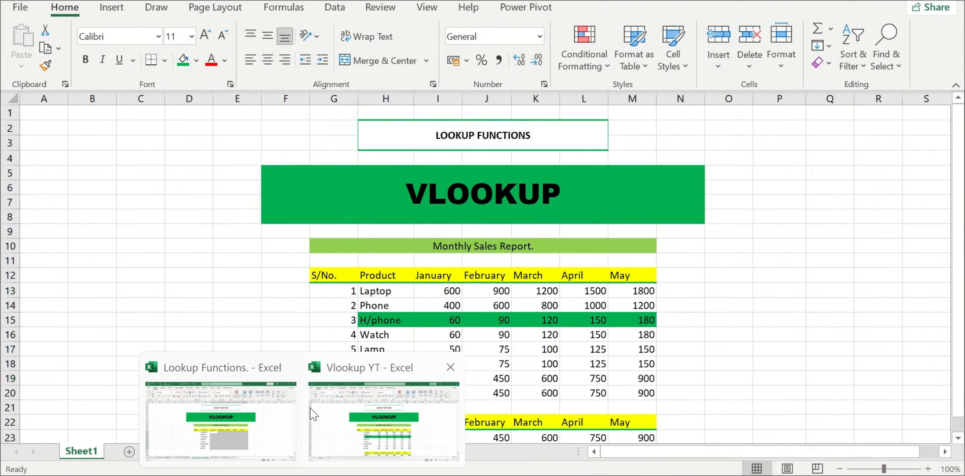
pyautogui.moveTo(274, 417)
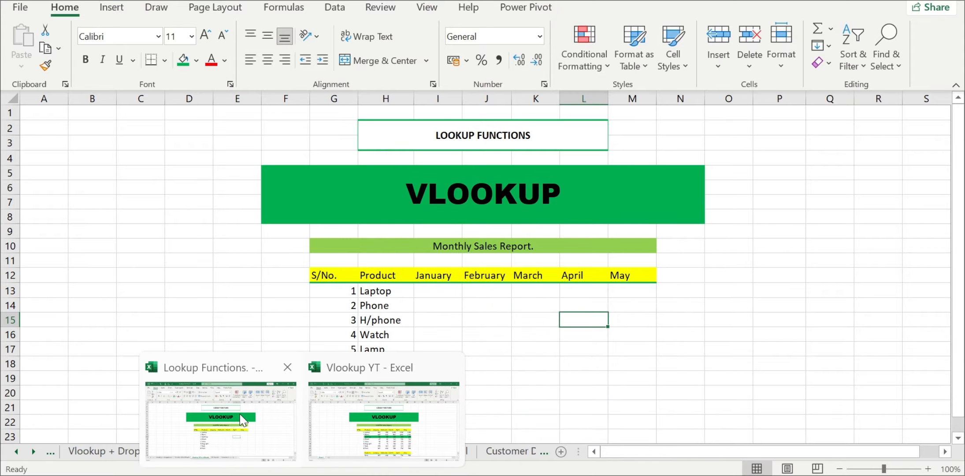
# Start a VLOOKUP formula in I13 of the Vlookup Dfrnt WBooks sheet with H13 as the lookup value.
pyautogui.click(337, 289)
pyautogui.click(439, 292)
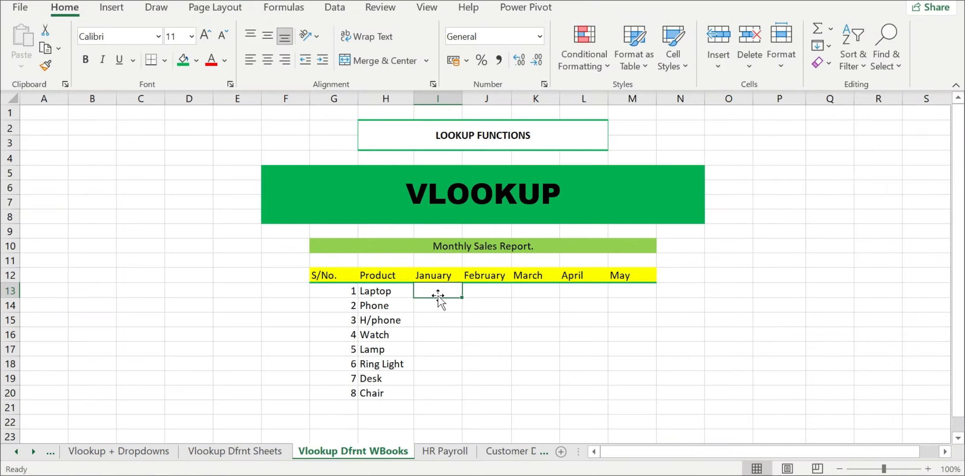
pyautogui.click(438, 336)
pyautogui.click(442, 290)
pyautogui.write('=VLOOK')
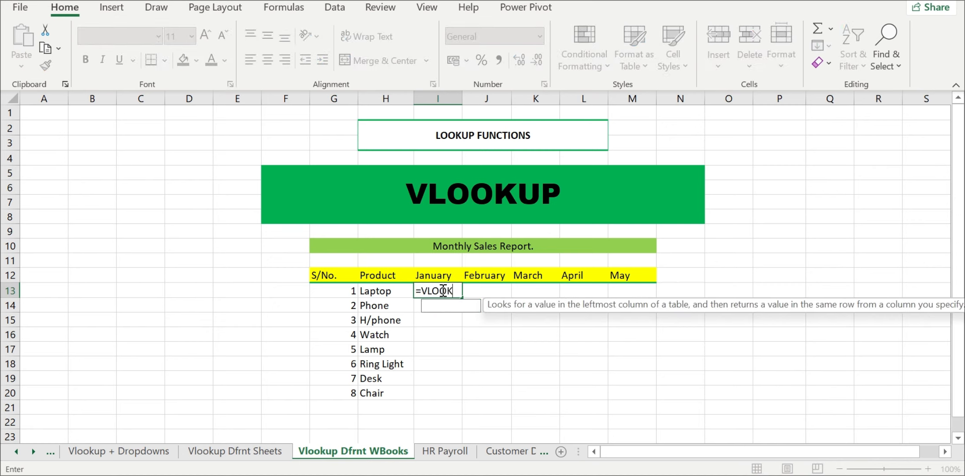
pyautogui.write('UP(')
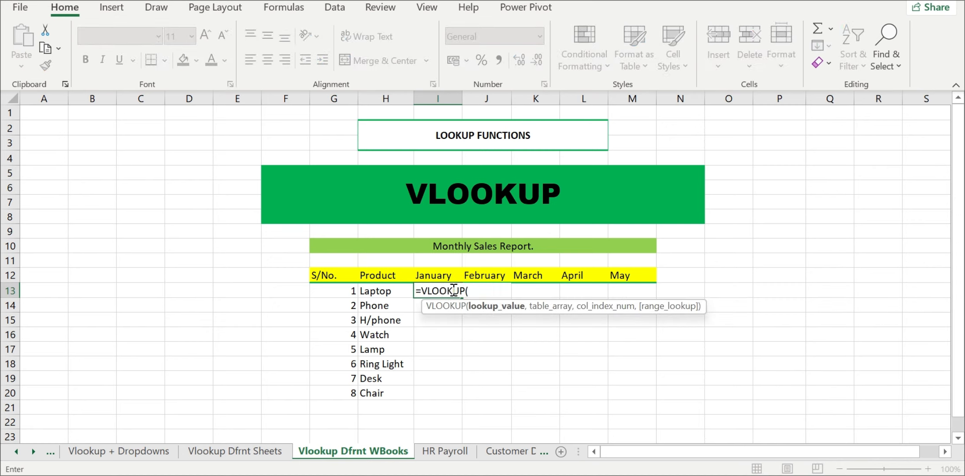
pyautogui.click(378, 291)
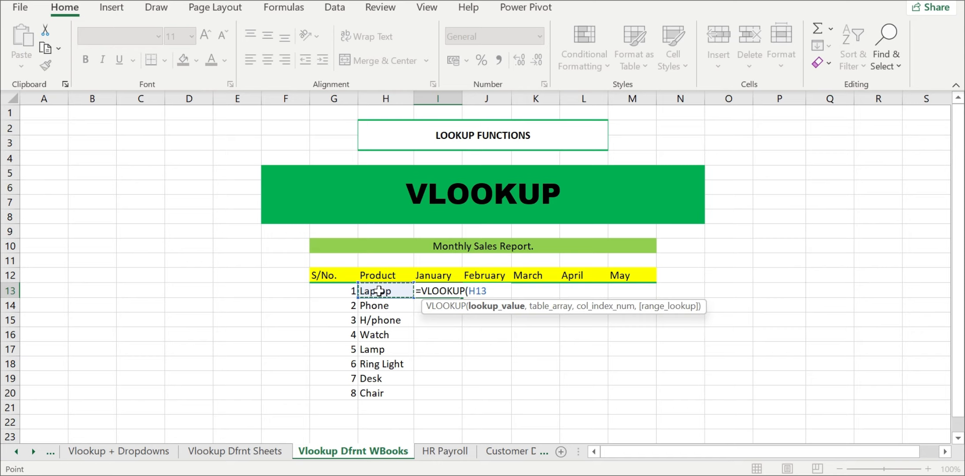
pyautogui.write(',')
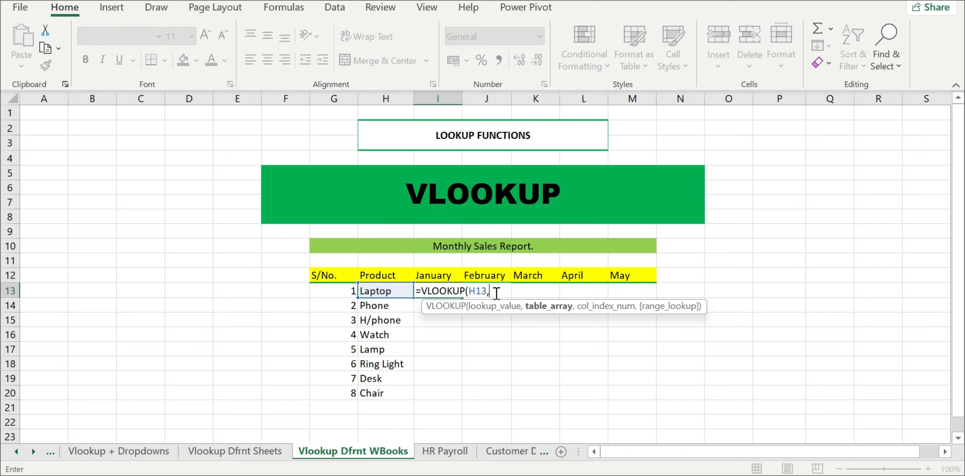
# Use the range H12:M20 on Sheet1 of the Vlookup YT workbook as the formula's table array.
pyautogui.moveTo(333, 473)
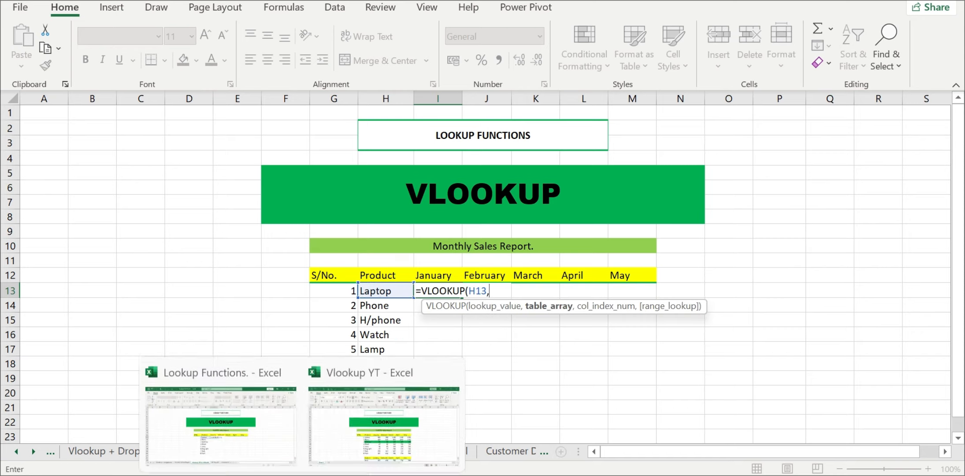
pyautogui.click(395, 424)
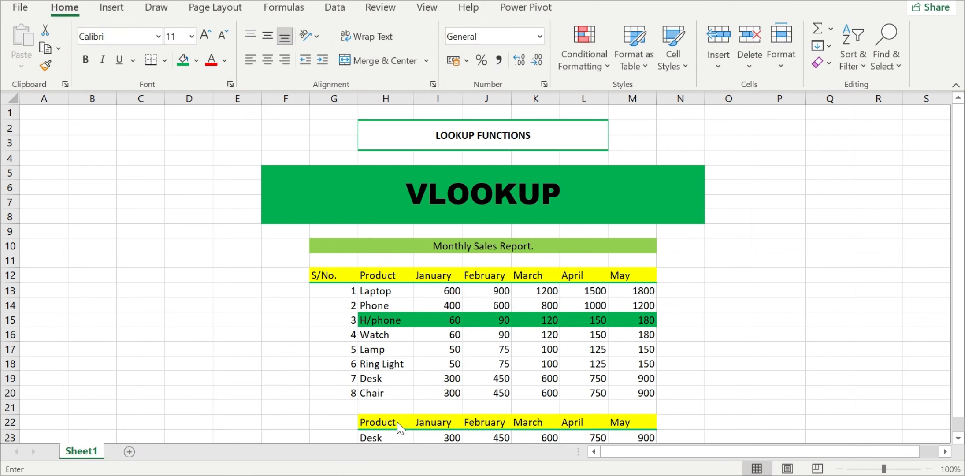
pyautogui.moveTo(380, 275); pyautogui.dragTo(621, 391)
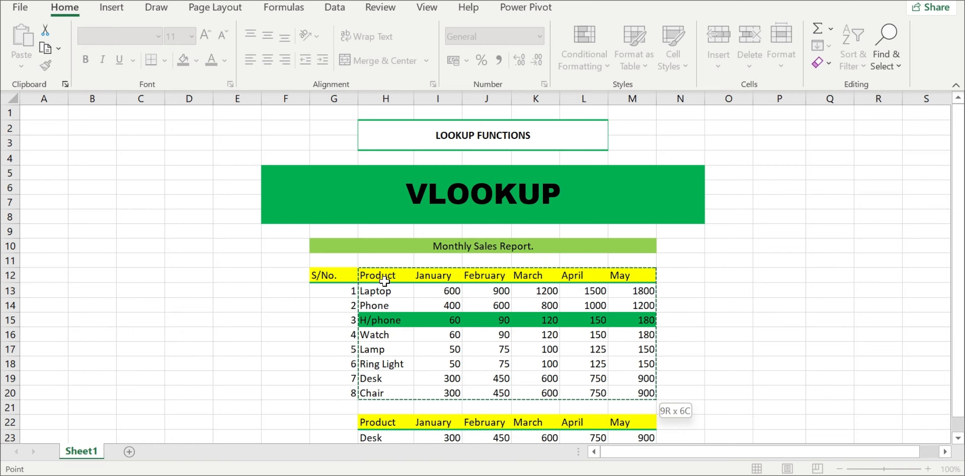
# Complete the VLOOKUP with column index 2 and FALSE for an exact match, and enter the formula.
pyautogui.write(',')
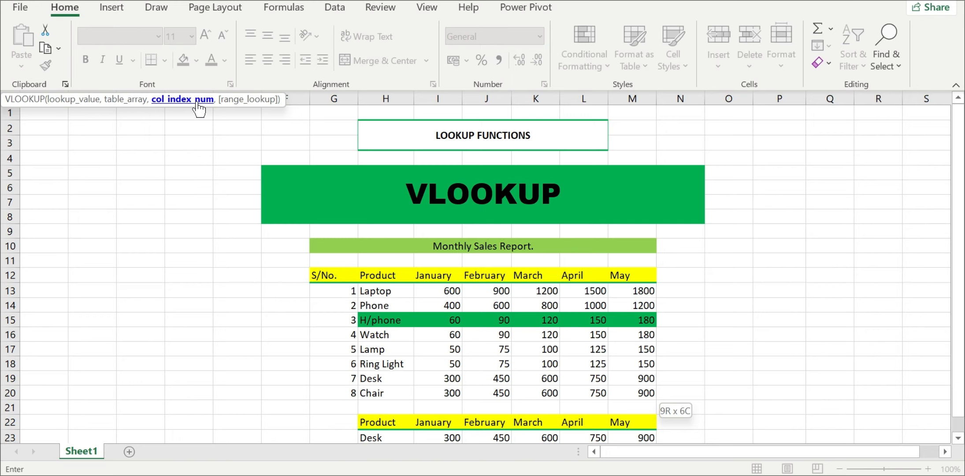
pyautogui.write(',')
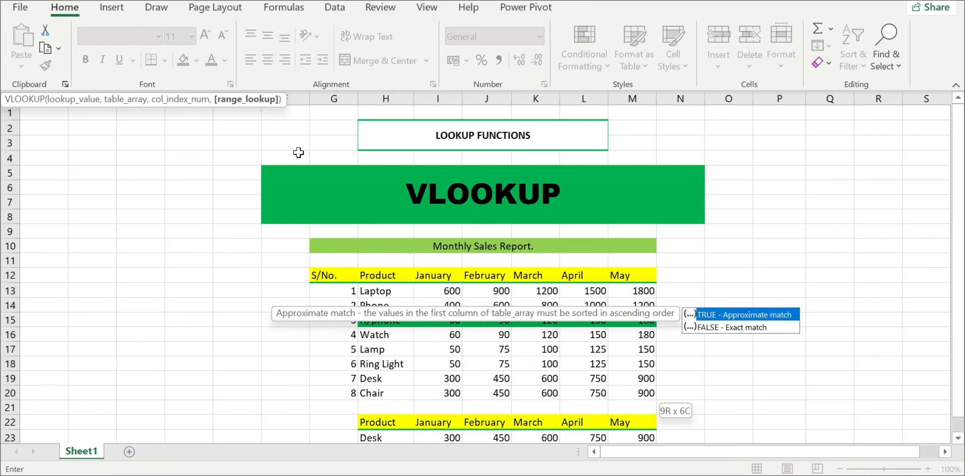
pyautogui.doubleClick(759, 328)
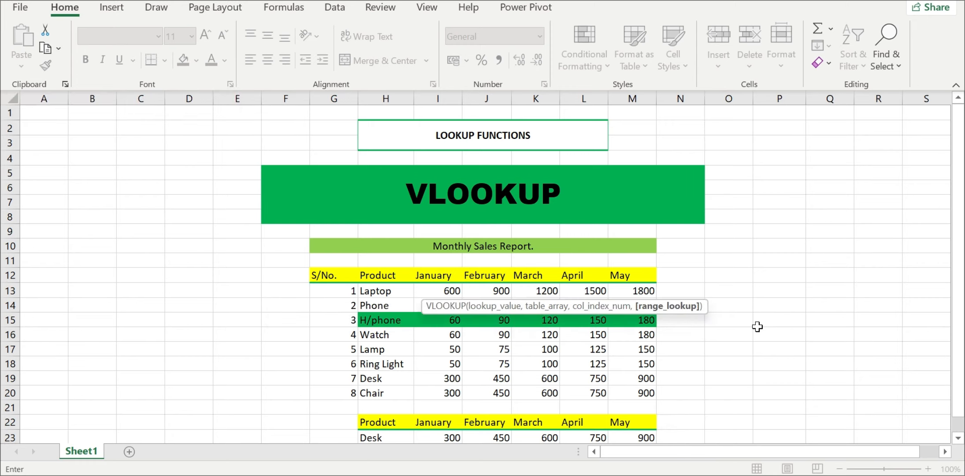
pyautogui.press('Return')
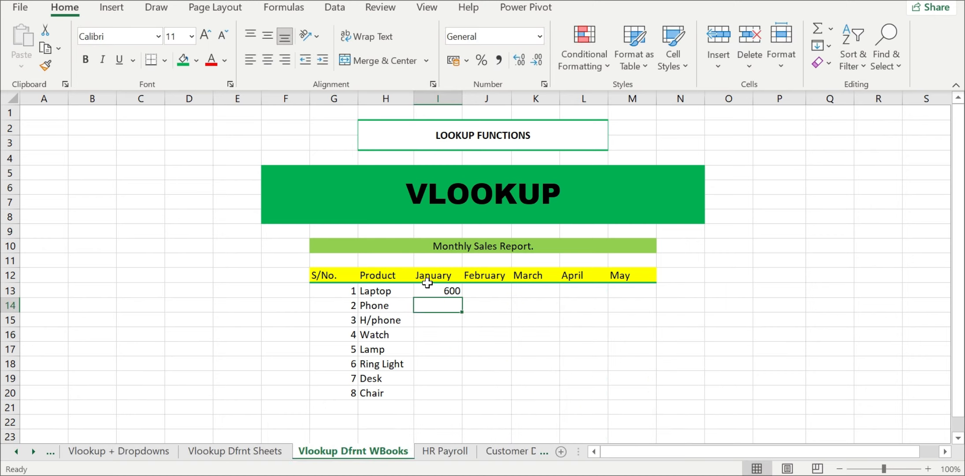
# Review the formula in I13, checking its external table array, column index and range lookup arguments.
pyautogui.doubleClick(429, 288)
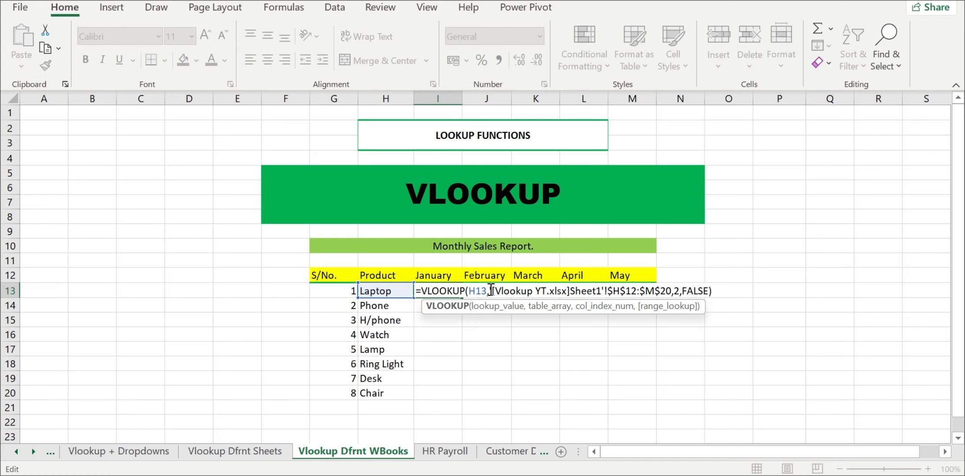
pyautogui.click(511, 291)
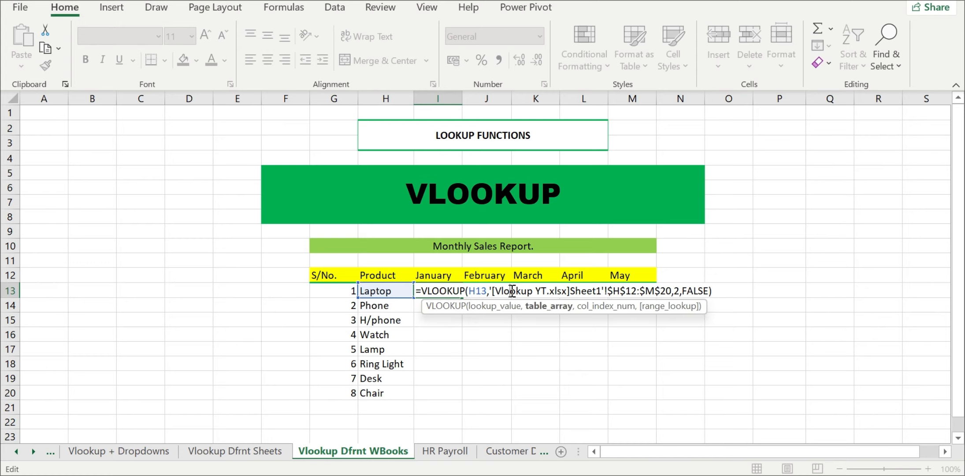
pyautogui.moveTo(488, 291); pyautogui.dragTo(672, 291)
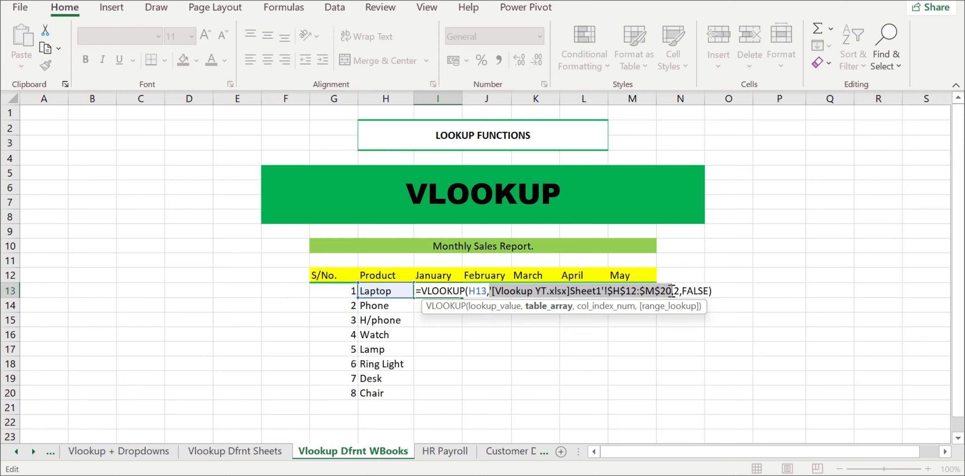
pyautogui.moveTo(302, 475)
pyautogui.click(686, 292)
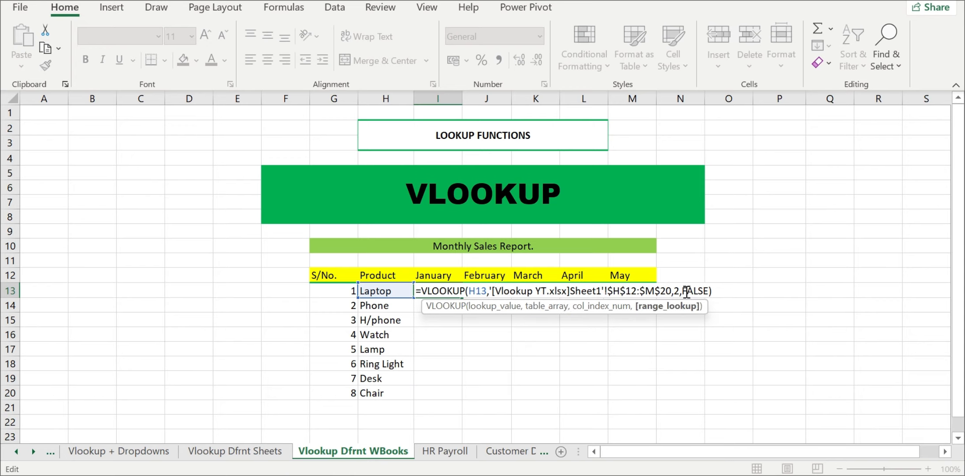
pyautogui.click(679, 292)
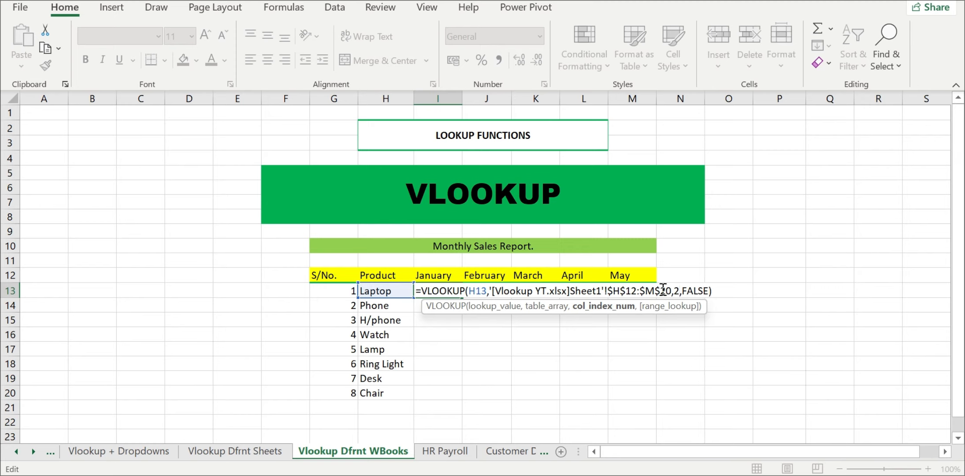
pyautogui.click(695, 292)
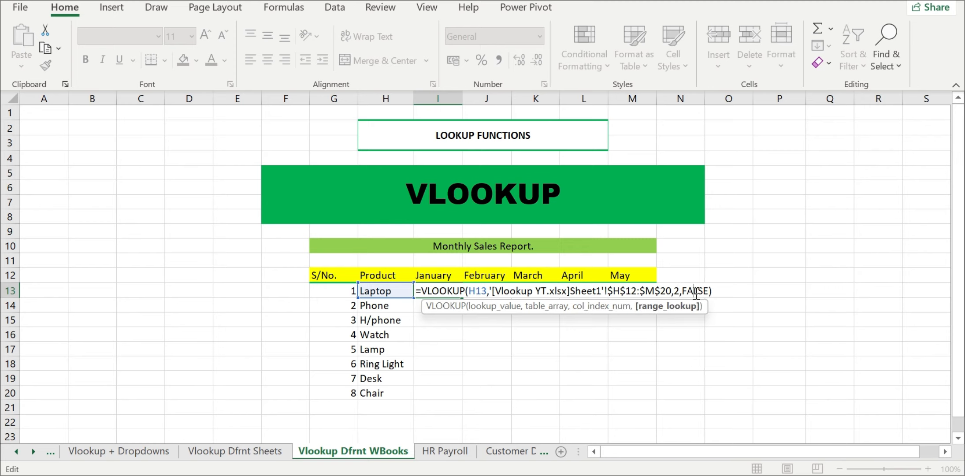
pyautogui.press('Return')
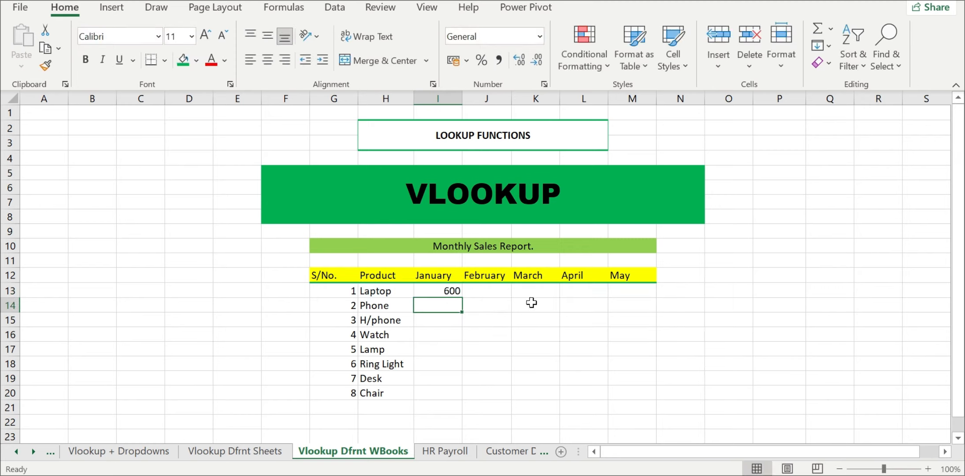
# Lock the lookup value's column in the I13 formula by changing it to $H13, and enter the formula.
pyautogui.doubleClick(450, 293)
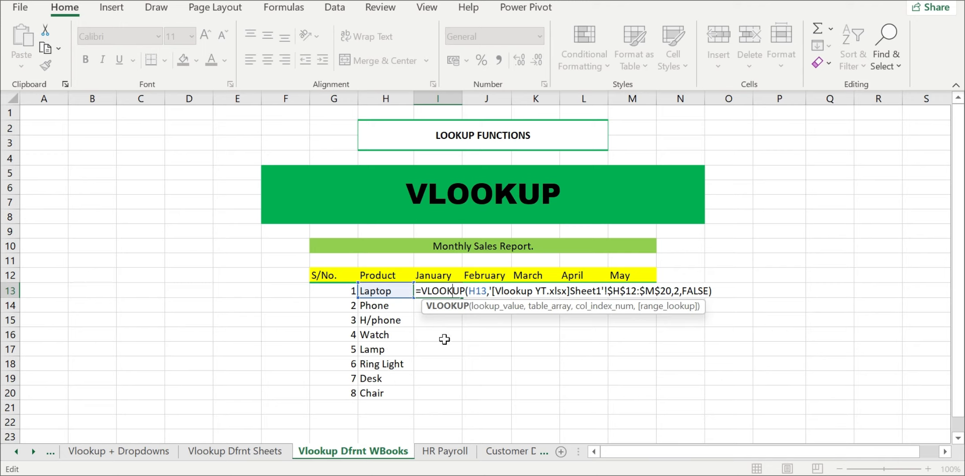
pyautogui.click(469, 290)
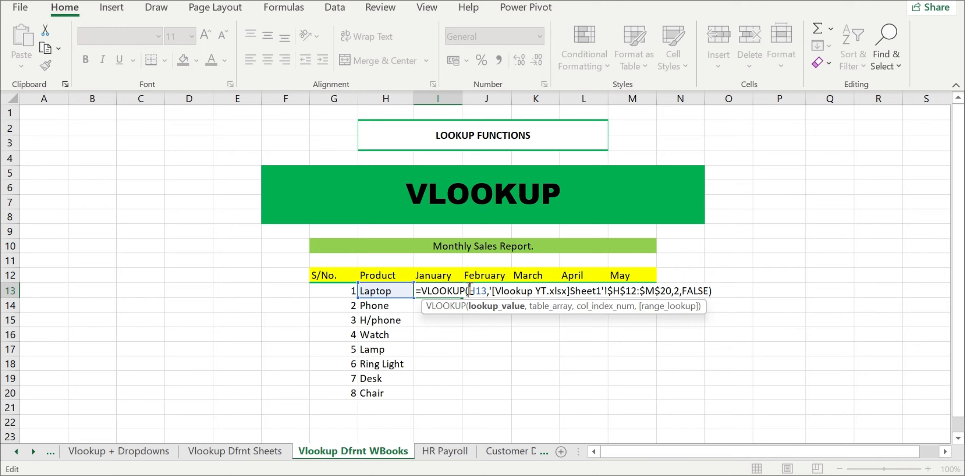
pyautogui.write('$')
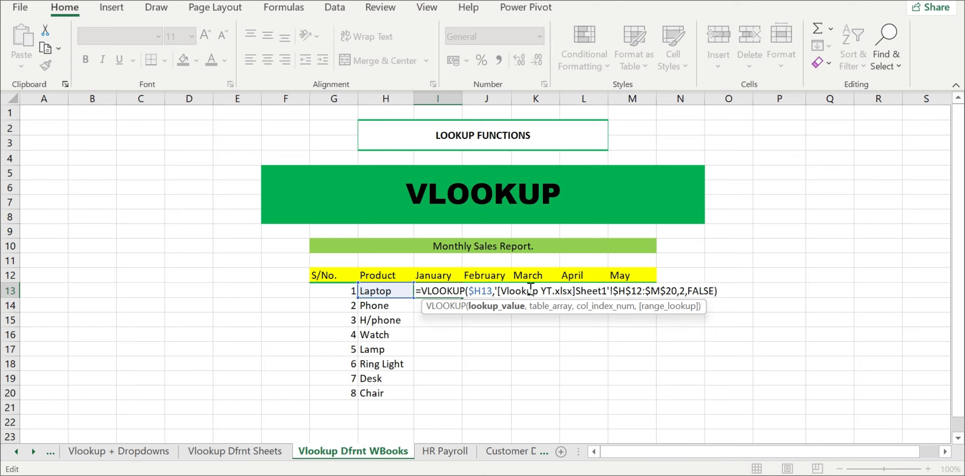
pyautogui.moveTo(615, 291); pyautogui.dragTo(678, 287)
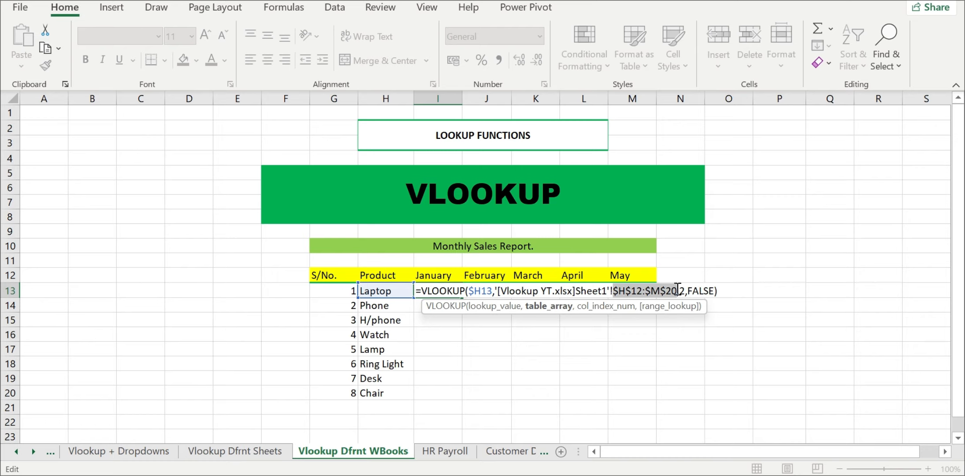
pyautogui.press('Return')
# Fill the I13 formula down to I20 for January, and across row 13 to M13 for the remaining months.
pyautogui.click(441, 286)
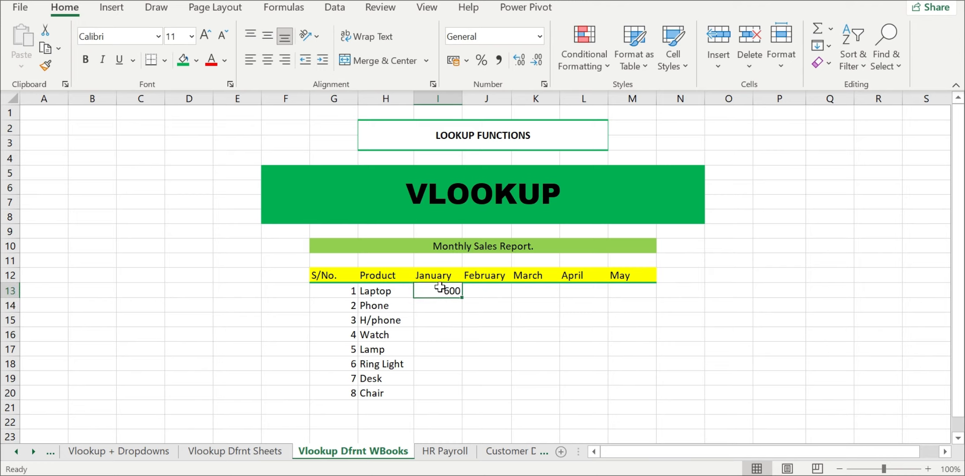
pyautogui.doubleClick(461, 298)
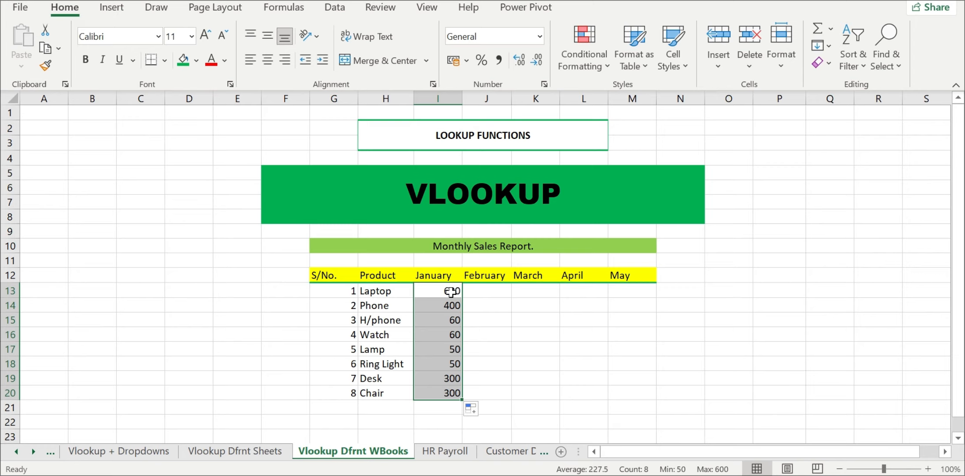
pyautogui.click(440, 292)
pyautogui.moveTo(463, 298); pyautogui.dragTo(640, 294)
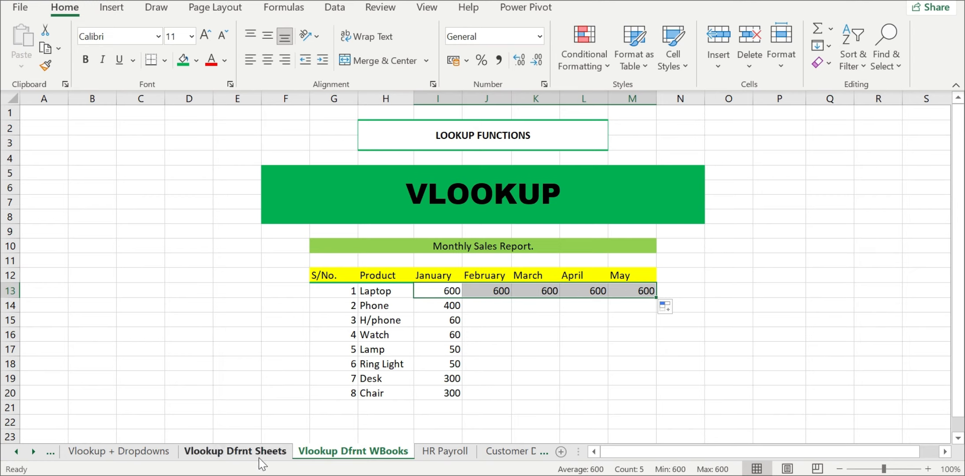
# Compare the Laptop row with the Vlookup YT workbook, and set the column index in the February formula in J13 to 3.
pyautogui.click(358, 450)
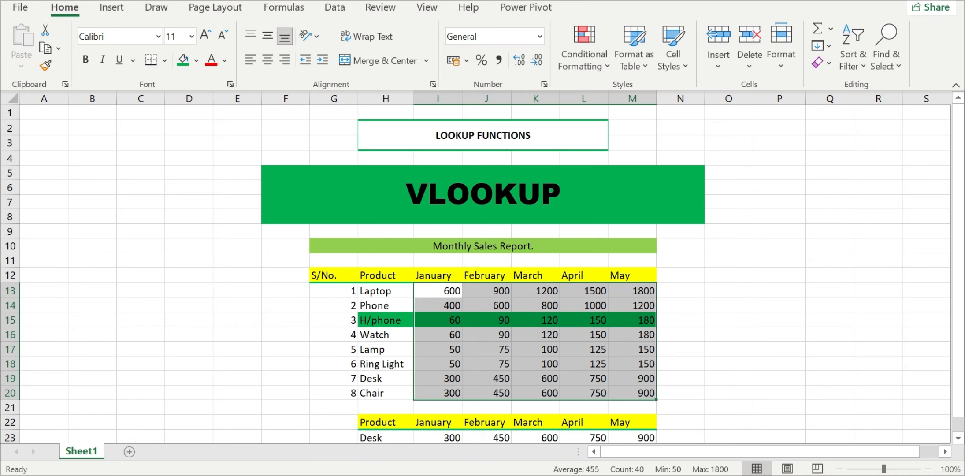
pyautogui.click(254, 441)
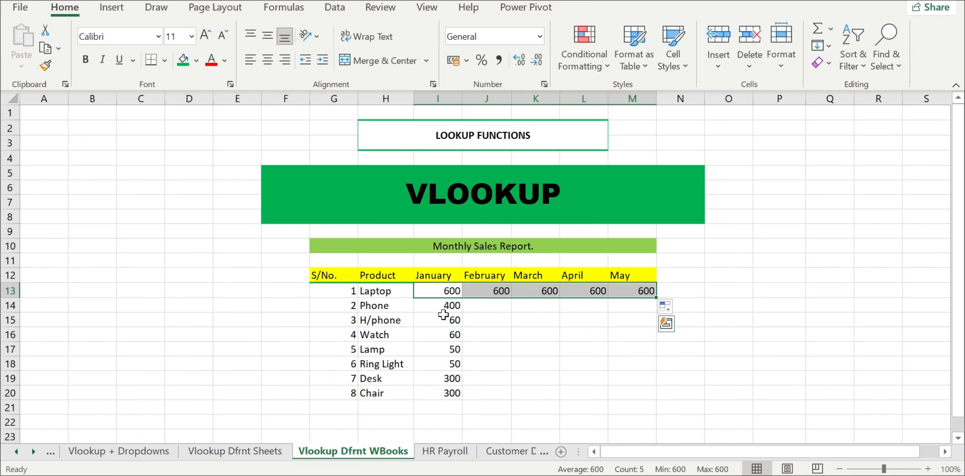
pyautogui.doubleClick(492, 291)
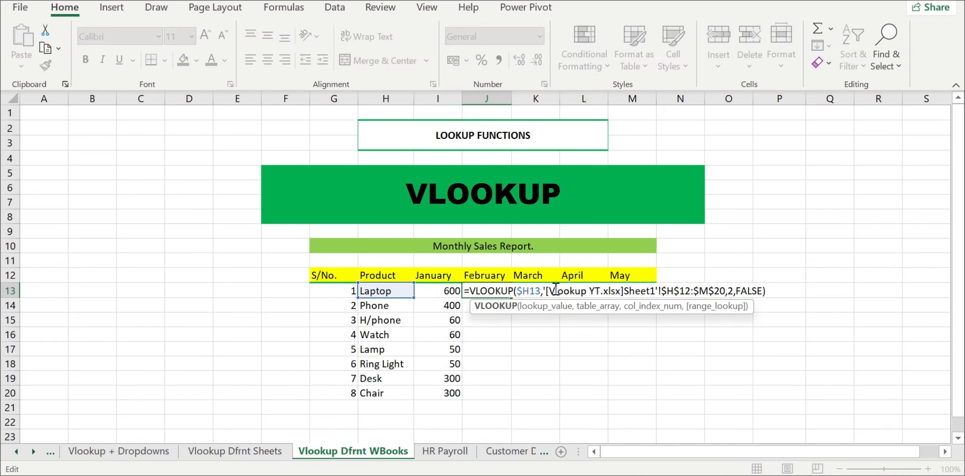
pyautogui.click(526, 291)
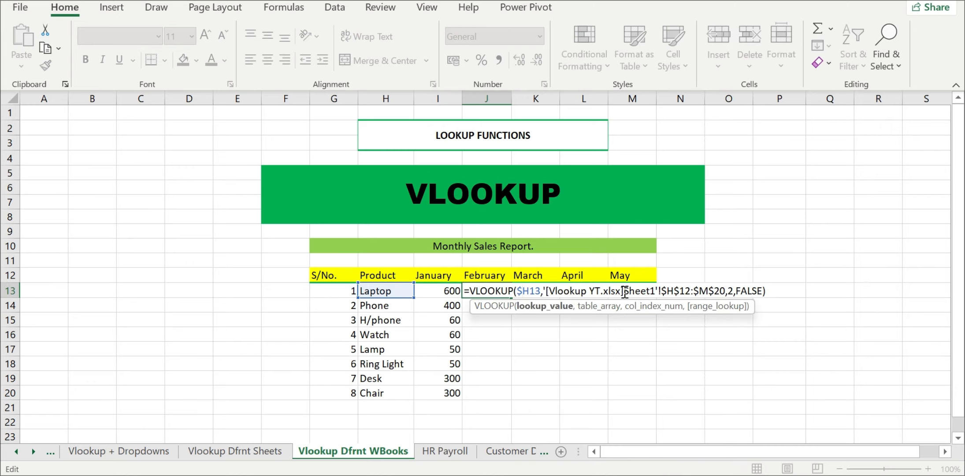
pyautogui.click(680, 291)
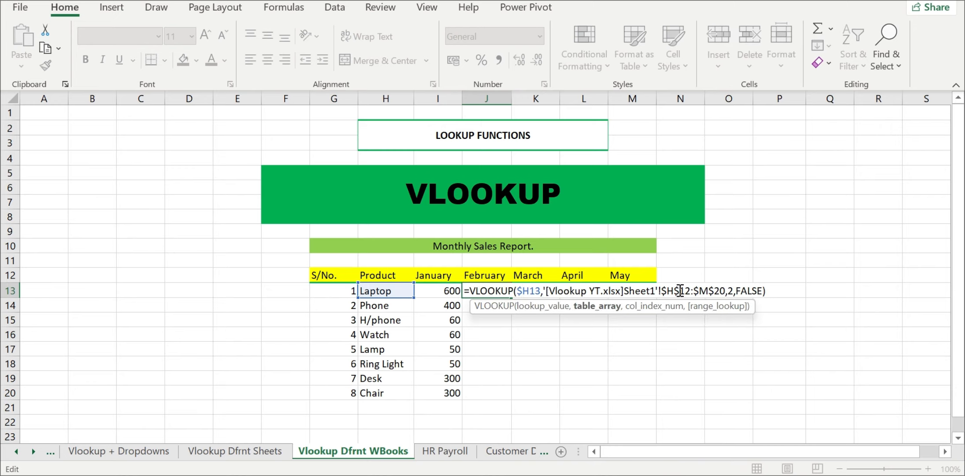
pyautogui.click(733, 291)
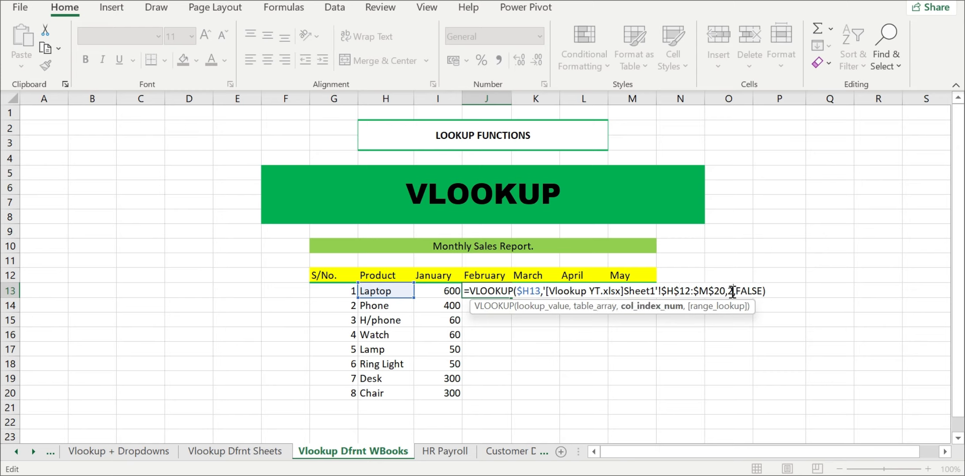
pyautogui.press('BackSpace')
pyautogui.write('2')
pyautogui.press('BackSpace')
pyautogui.write('3')
pyautogui.press('Return')
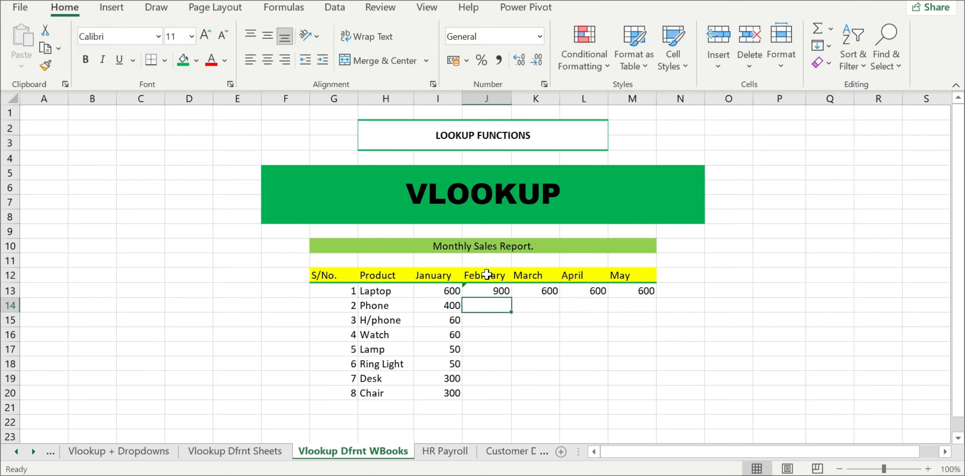
# Set the column index of the VLOOKUP in K13 to 4 for March, and enter the formula.
pyautogui.doubleClick(543, 290)
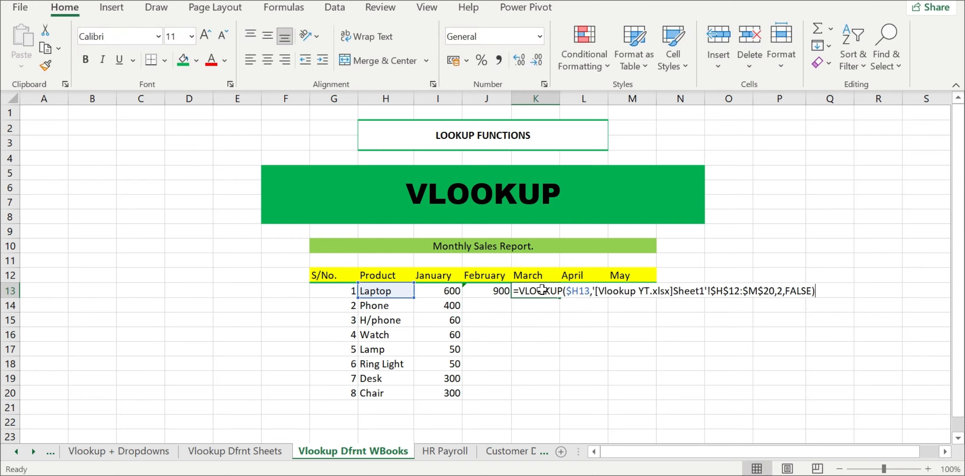
pyautogui.click(784, 292)
pyautogui.press('BackSpace')
pyautogui.write('4')
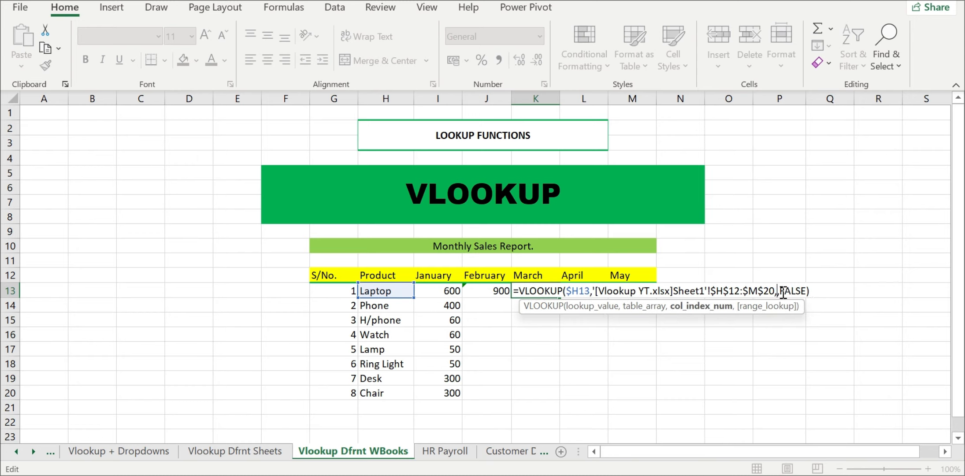
pyautogui.click(800, 290)
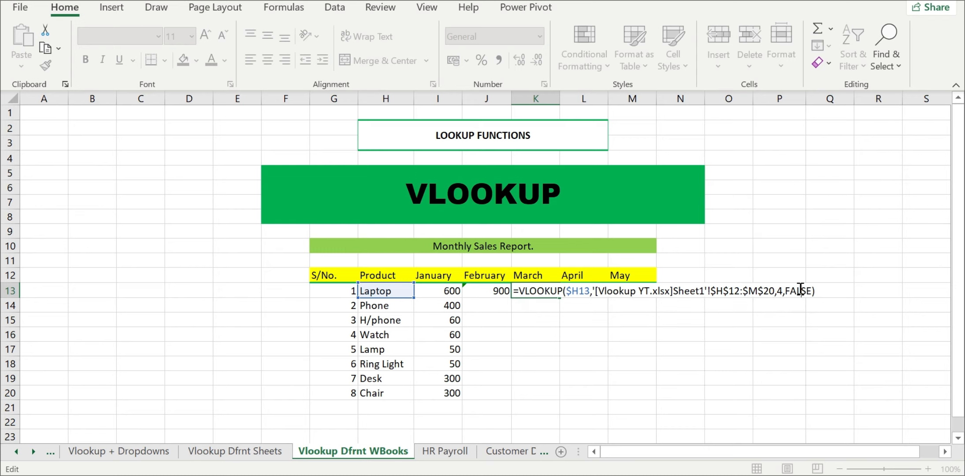
pyautogui.press('Return')
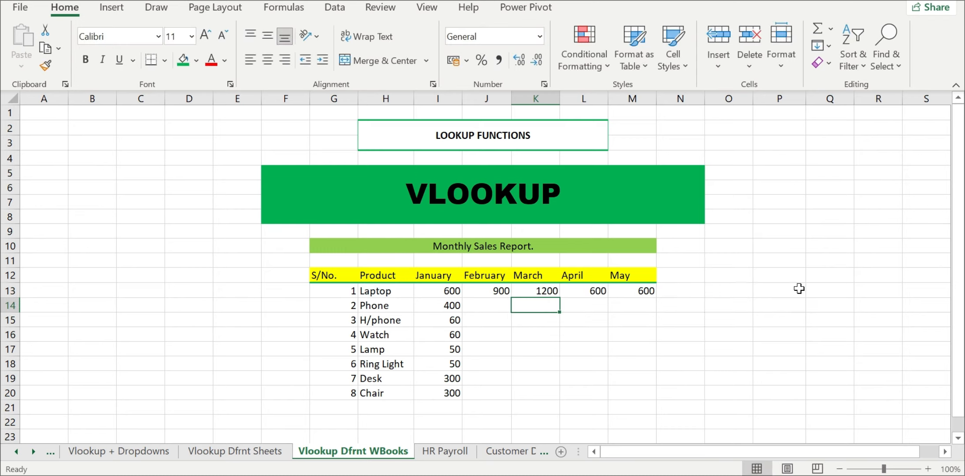
# Set the column index of the VLOOKUP in L13 to 5 for April, and enter the formula.
pyautogui.doubleClick(595, 290)
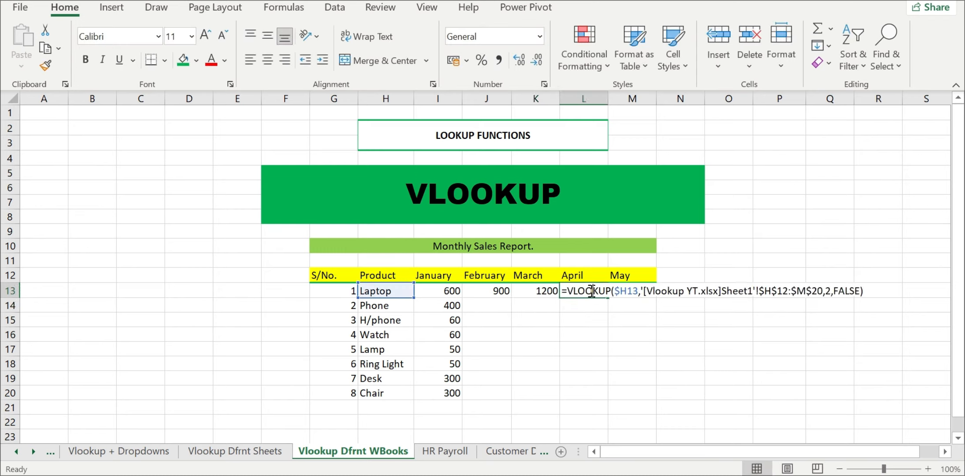
pyautogui.click(830, 291)
pyautogui.press('BackSpace')
pyautogui.write('5')
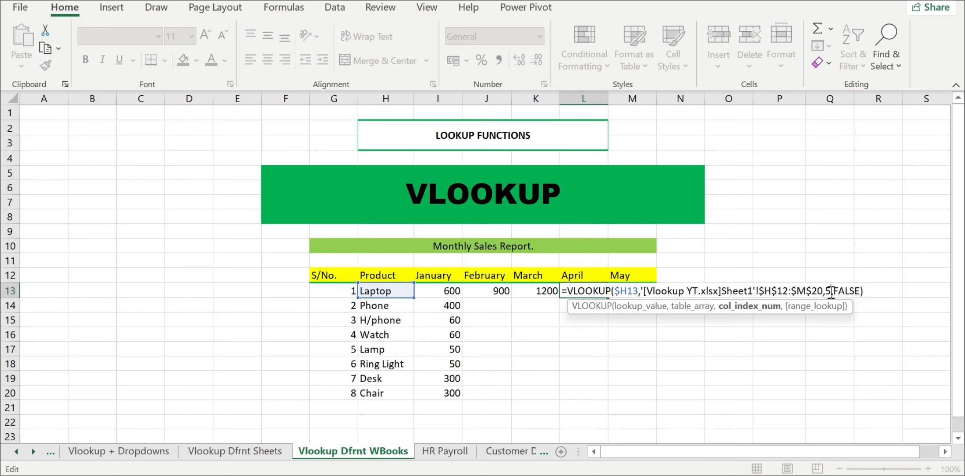
pyautogui.press('Return')
# Set the column index of the VLOOKUP in M13 to 6 for May, and enter the formula.
pyautogui.doubleClick(643, 291)
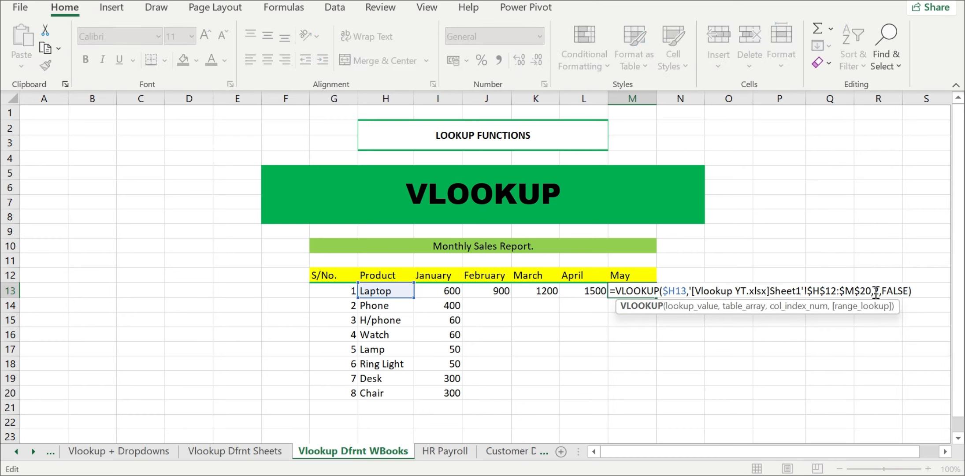
pyautogui.click(878, 291)
pyautogui.press('BackSpace')
pyautogui.write('6')
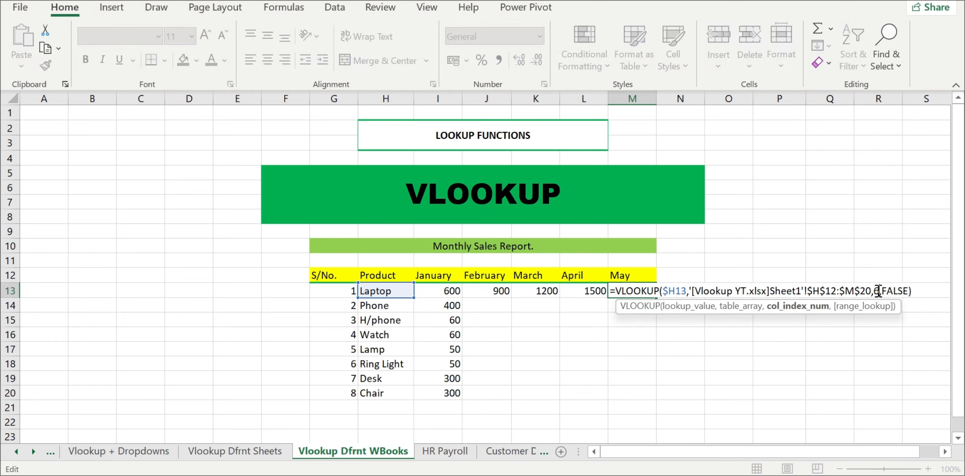
pyautogui.press('Return')
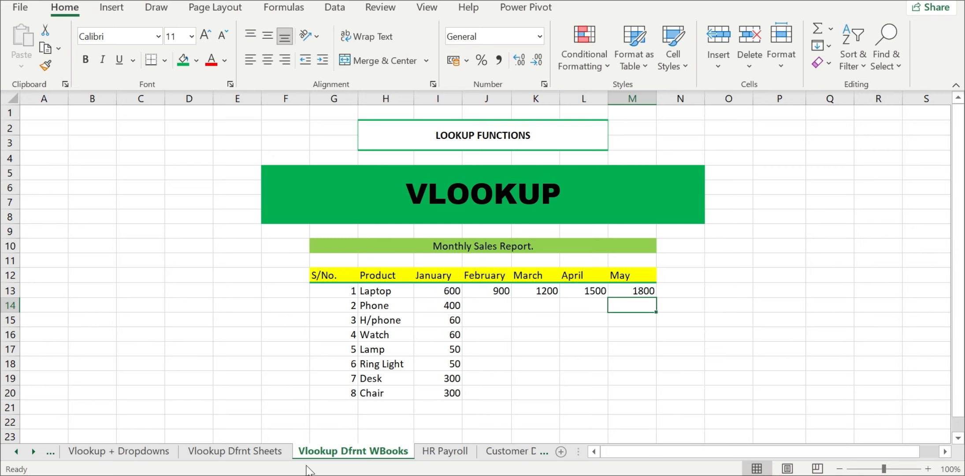
# Examine the source table H12:M20 in the Vlookup YT workbook, and return to the Lookup Functions workbook.
pyautogui.moveTo(304, 475)
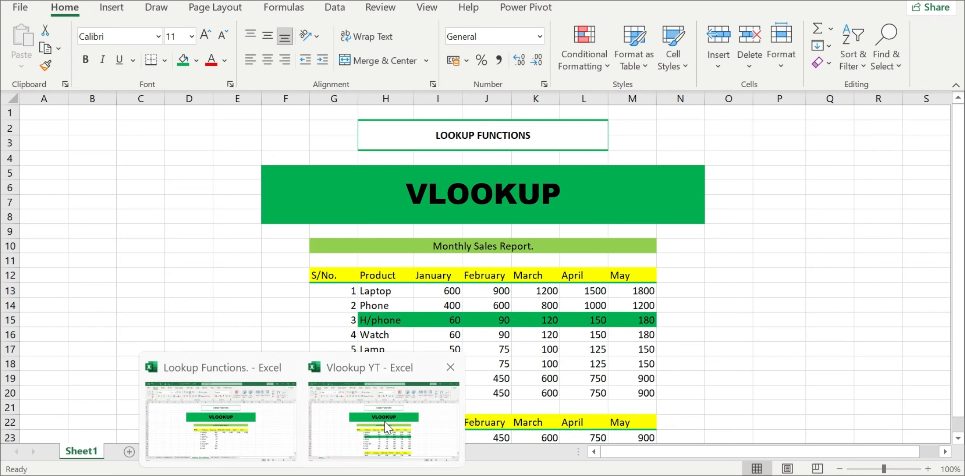
pyautogui.click(369, 439)
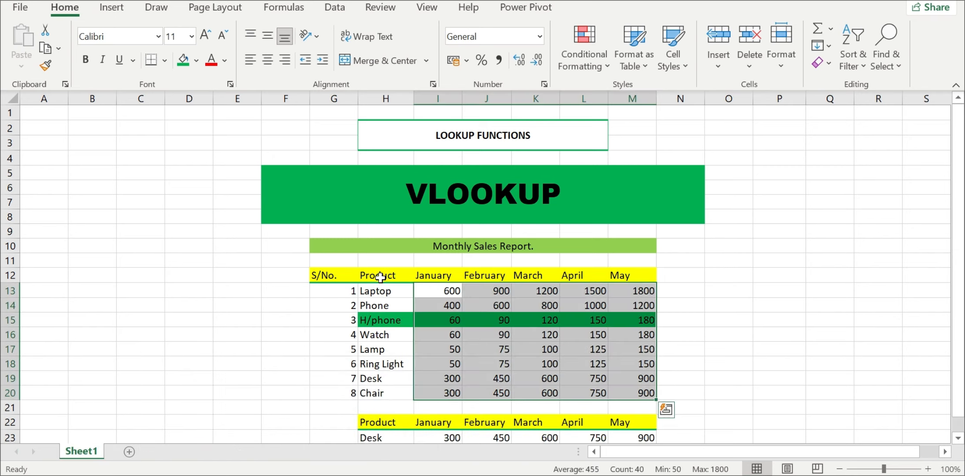
pyautogui.moveTo(379, 276); pyautogui.dragTo(618, 392)
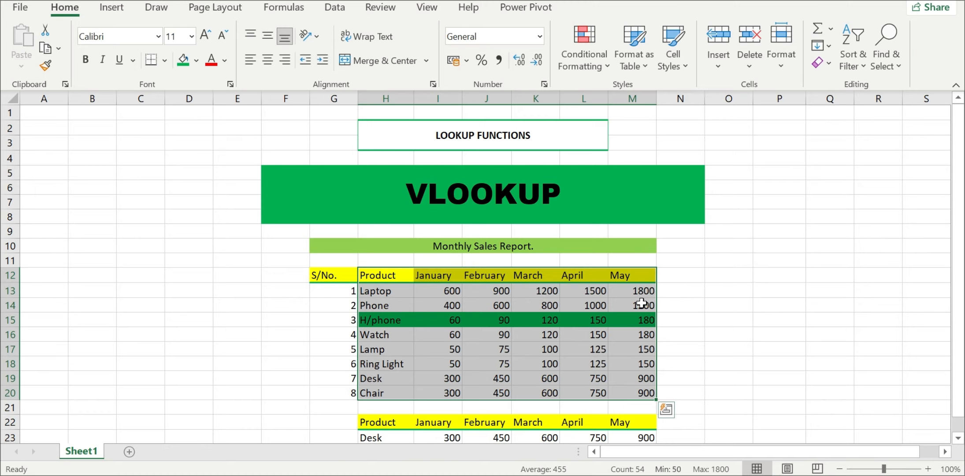
pyautogui.click(611, 448)
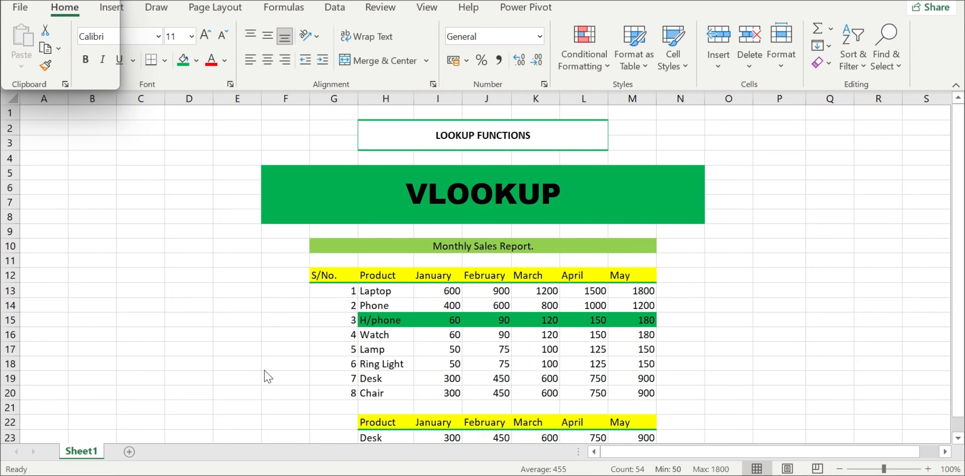
pyautogui.moveTo(303, 471)
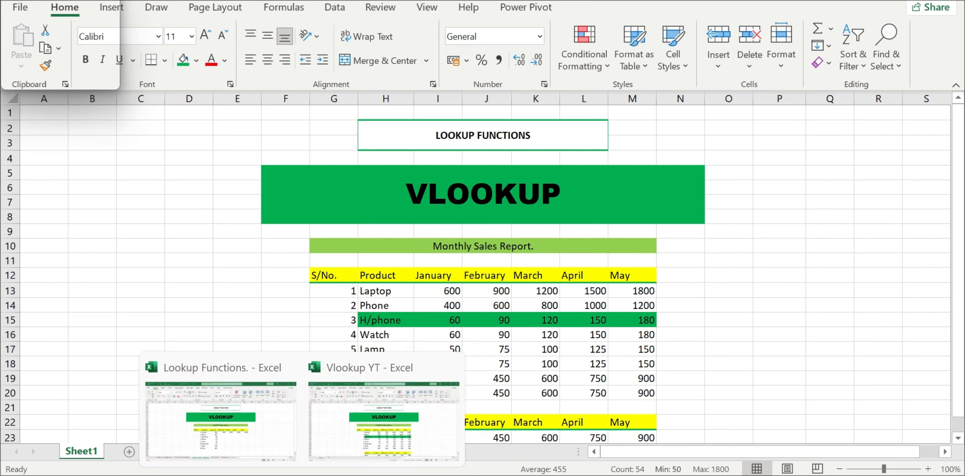
pyautogui.click(402, 433)
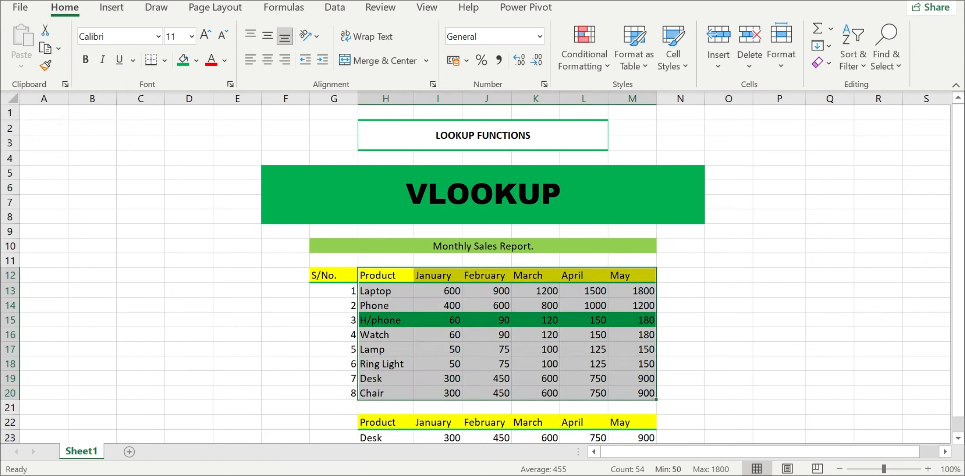
pyautogui.click(254, 428)
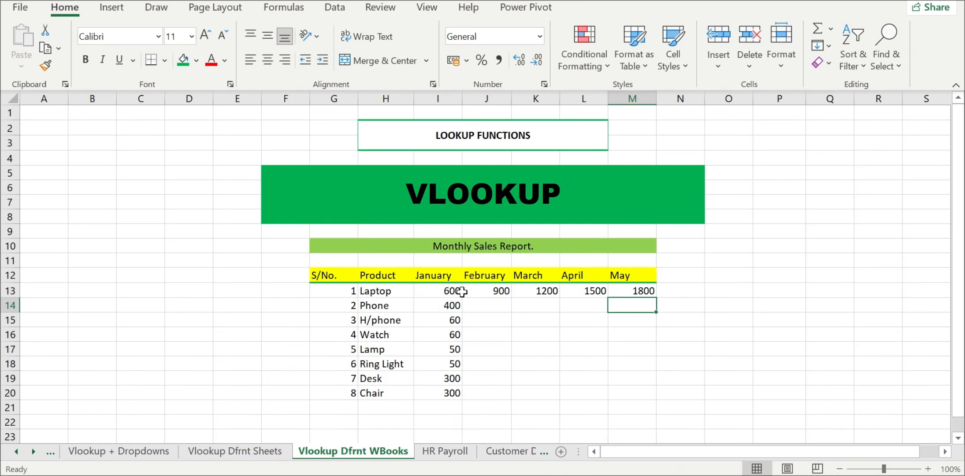
# Examine the workbook name, sheet name and table range references in the VLOOKUP formula in M13.
pyautogui.doubleClick(632, 291)
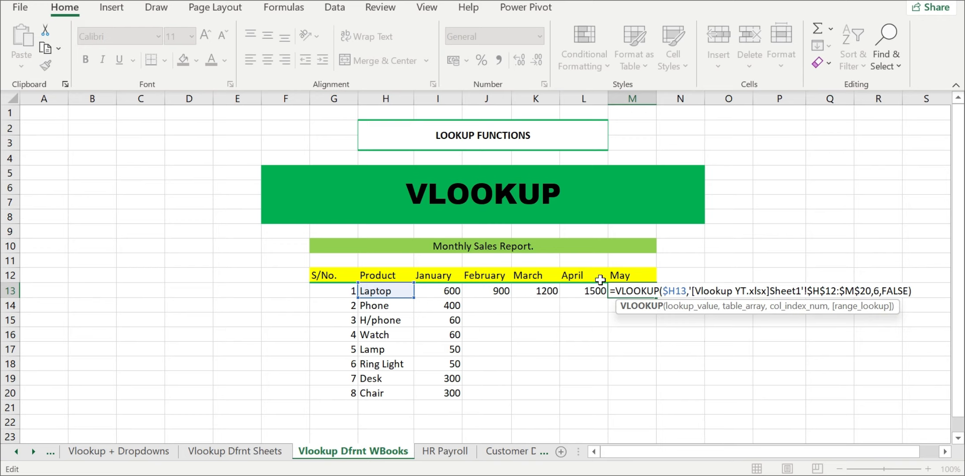
pyautogui.moveTo(692, 290); pyautogui.dragTo(754, 290)
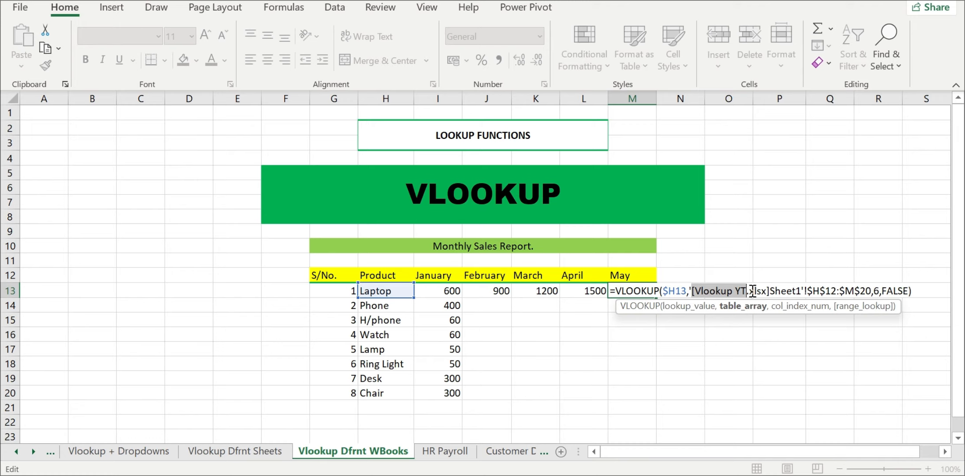
pyautogui.moveTo(770, 291); pyautogui.dragTo(801, 291)
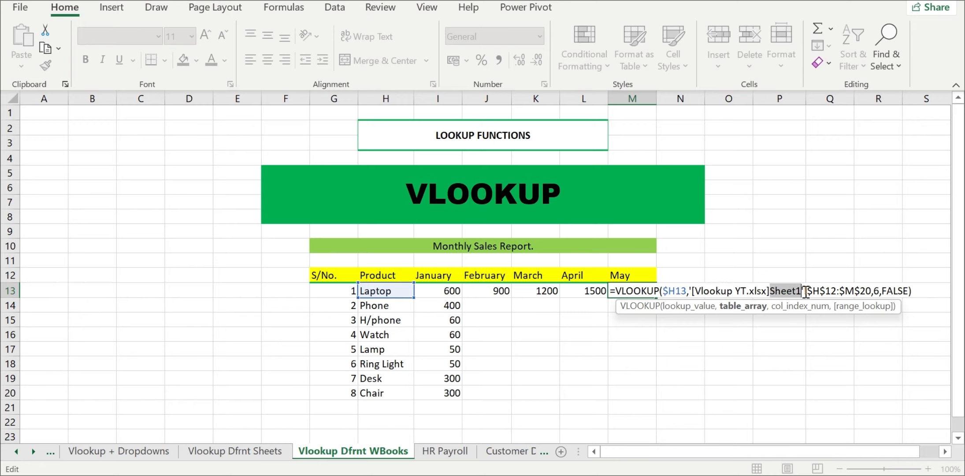
pyautogui.click(821, 288)
pyautogui.moveTo(812, 291); pyautogui.dragTo(872, 291)
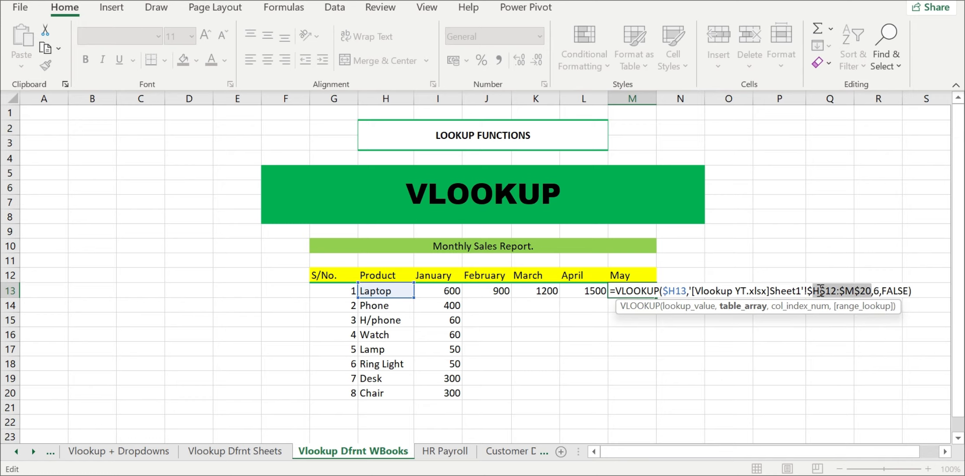
pyautogui.click(754, 288)
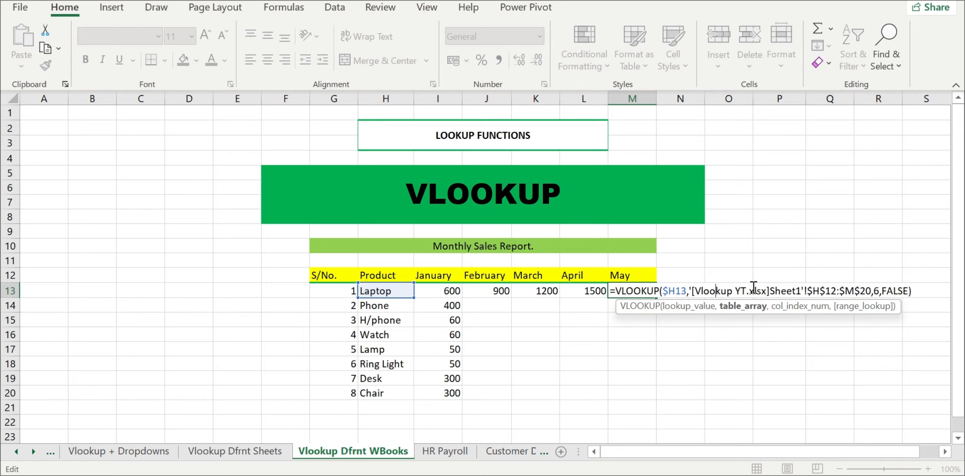
pyautogui.click(818, 291)
pyautogui.moveTo(691, 291); pyautogui.dragTo(754, 291)
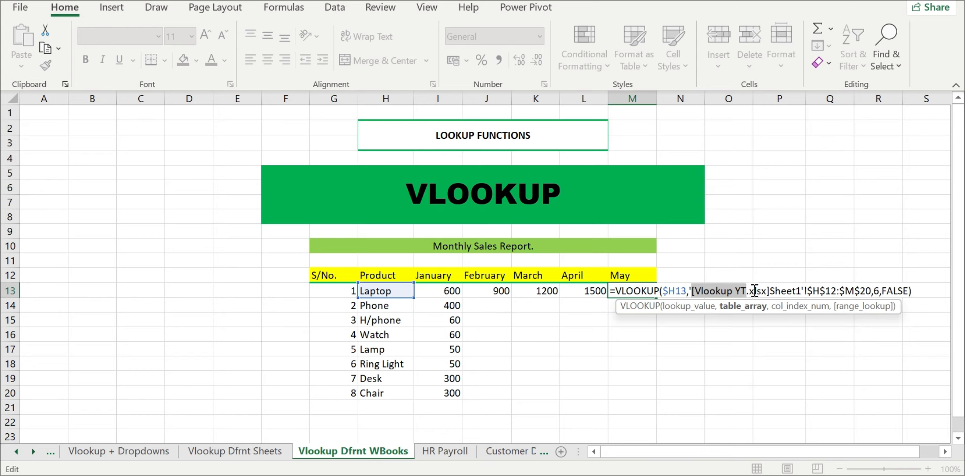
pyautogui.moveTo(775, 291); pyautogui.dragTo(805, 289)
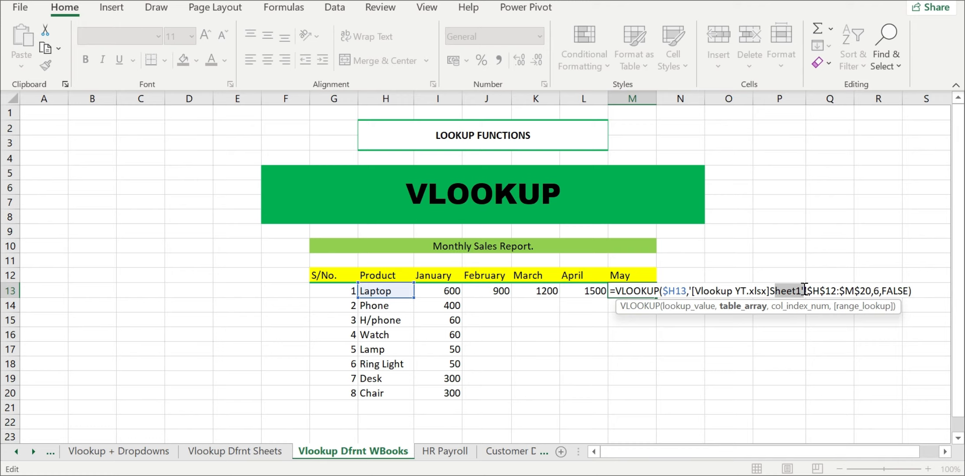
pyautogui.press('Right')
pyautogui.write("'")
pyautogui.moveTo(814, 291); pyautogui.dragTo(871, 291)
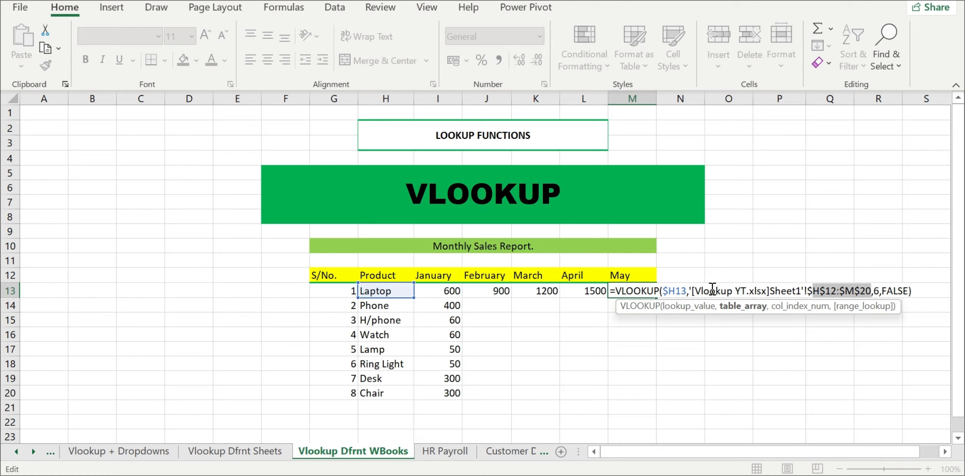
# Compare the formula's table reference with range H12:M20 in the Vlookup YT workbook, and return to the Lookup Functions workbook.
pyautogui.click(384, 414)
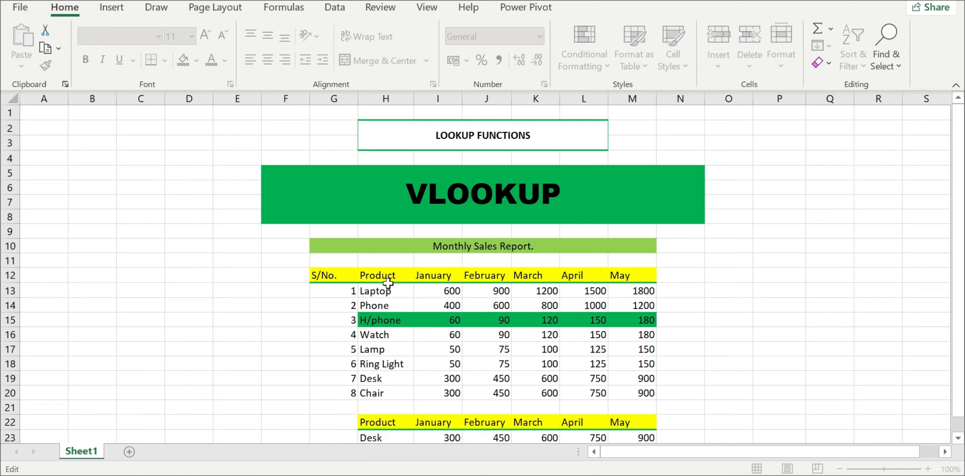
pyautogui.press('Return')
pyautogui.click(384, 414)
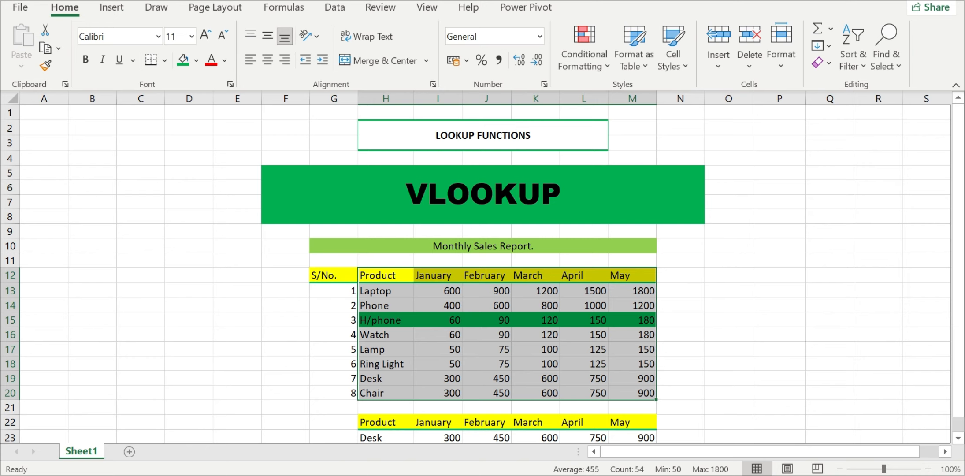
pyautogui.moveTo(247, 473)
pyautogui.click(251, 435)
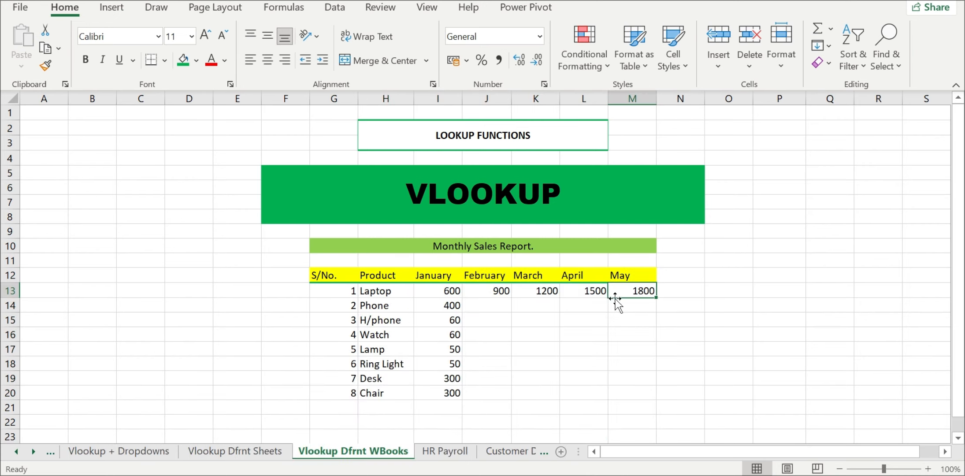
# Review the column index and range lookup arguments of the VLOOKUP in M13, and close the formula.
pyautogui.doubleClick(642, 291)
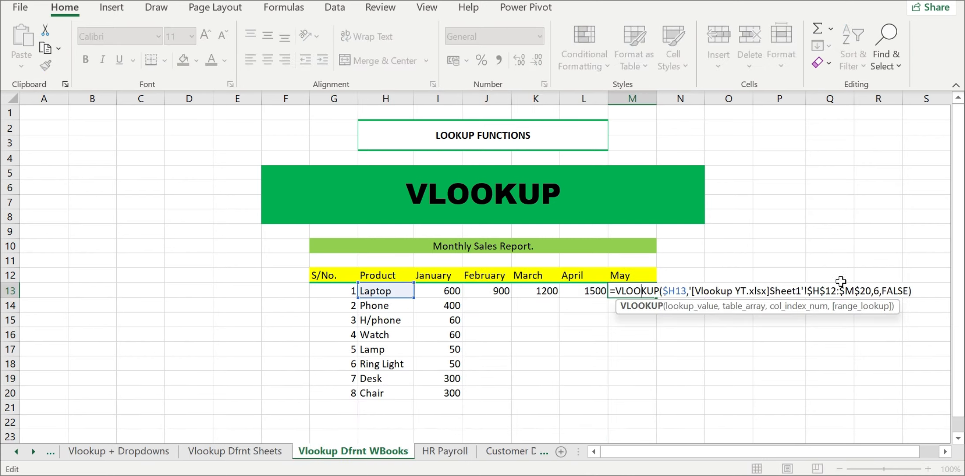
pyautogui.click(879, 290)
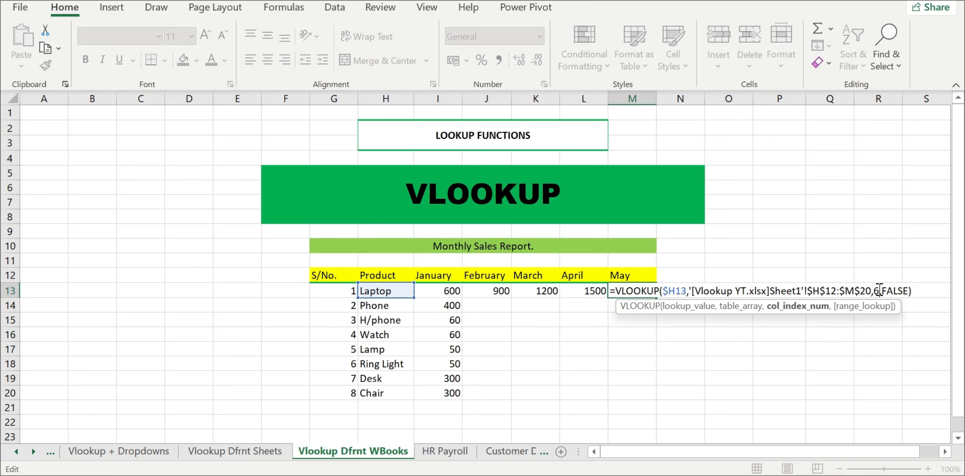
pyautogui.click(893, 291)
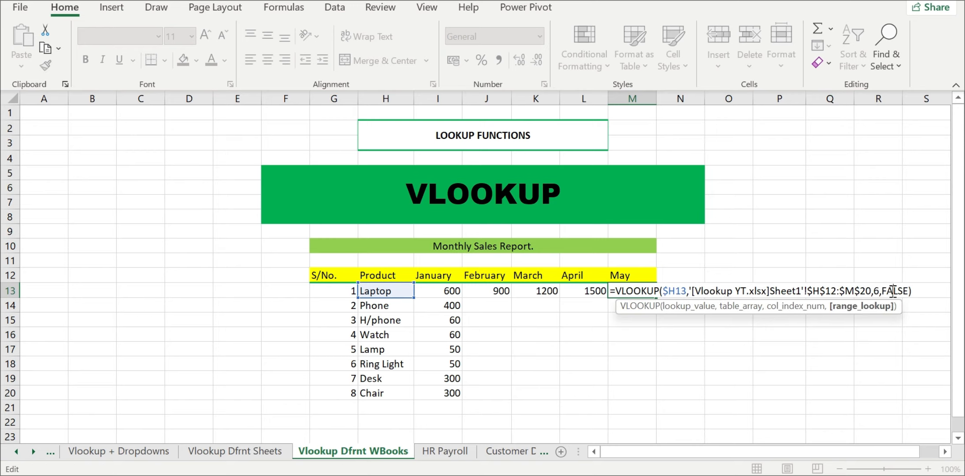
pyautogui.press('Return')
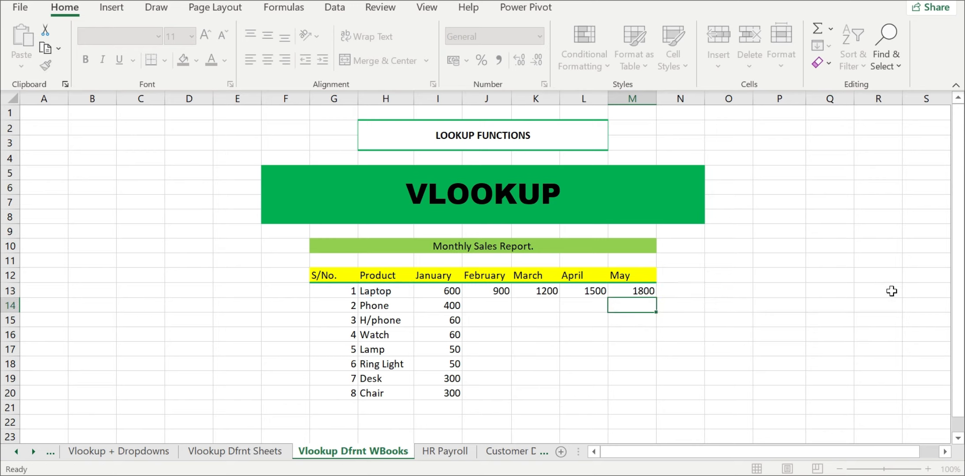
# Switch to the KVN Excel website in the browser and review the Hire Me (Tasks) services and their starting prices.
pyautogui.click(663, 378)
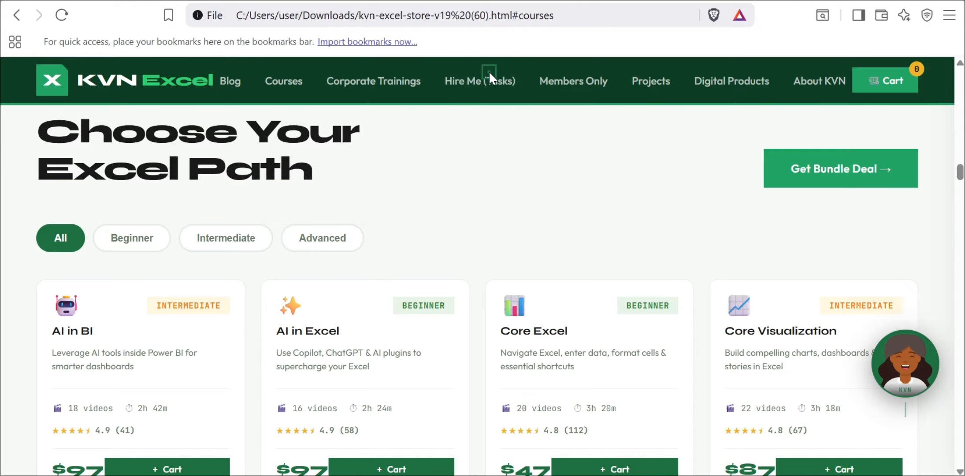
pyautogui.click(486, 84)
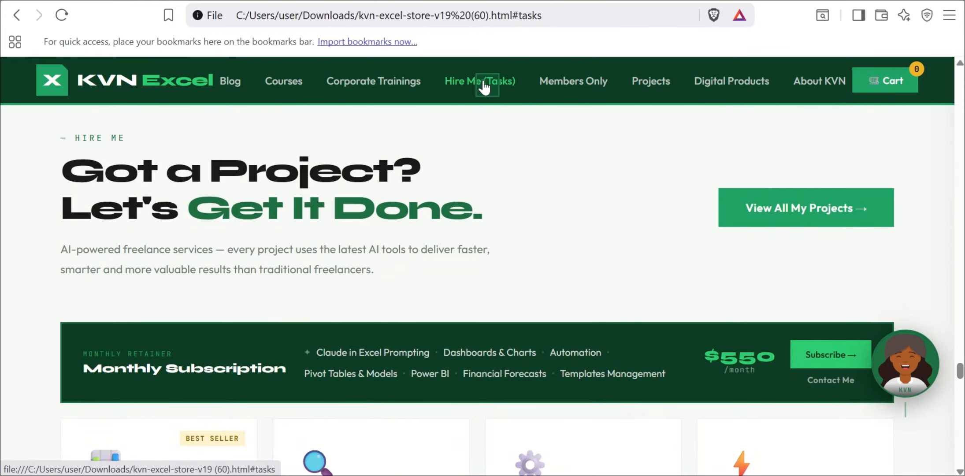
pyautogui.scroll(-2, 485, 86)
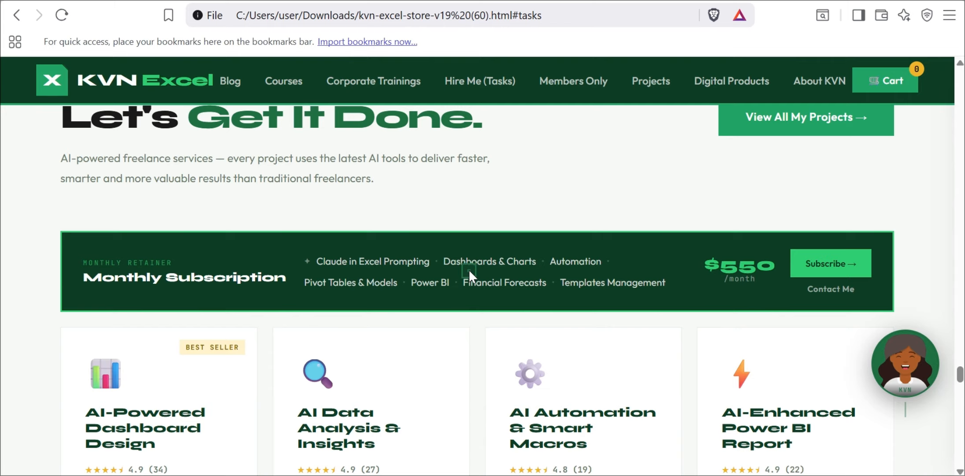
pyautogui.scroll(-5, 468, 270)
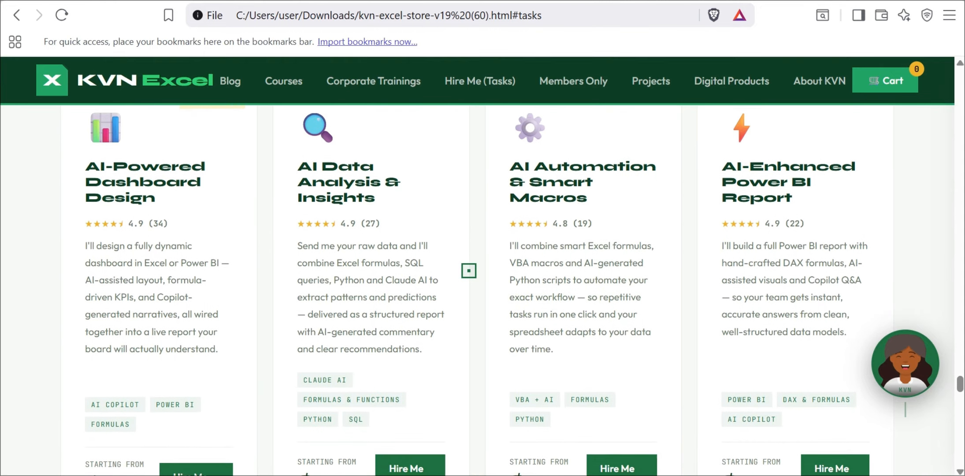
pyautogui.scroll(-1, 469, 270)
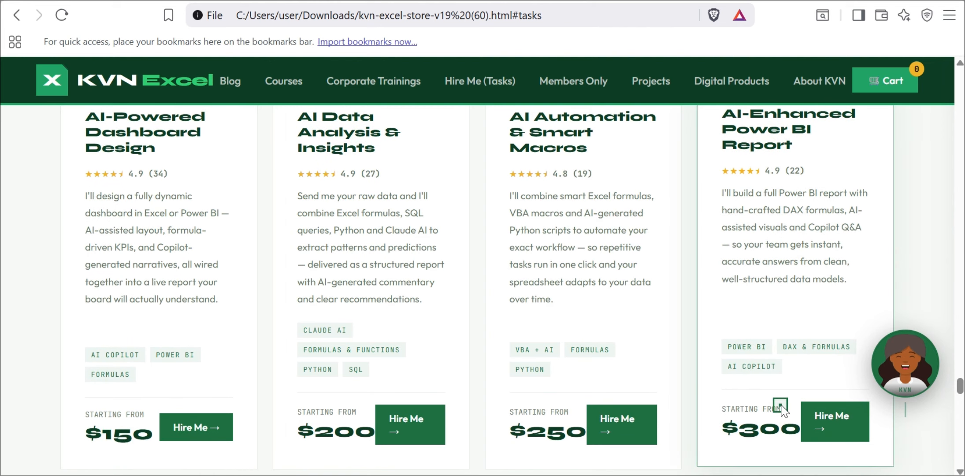
# Browse the Excel templates offered in the Digital Products section of the website.
pyautogui.click(730, 82)
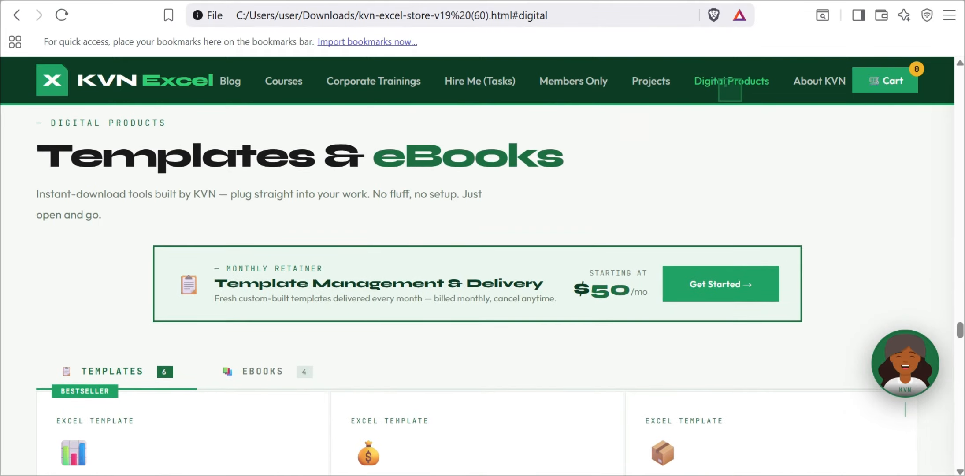
pyautogui.scroll(-5, 726, 85)
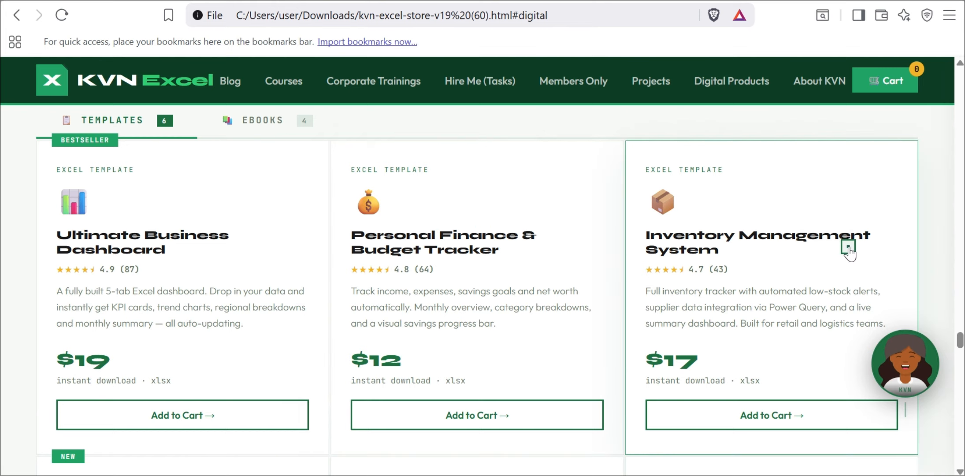
pyautogui.scroll(-6, 848, 251)
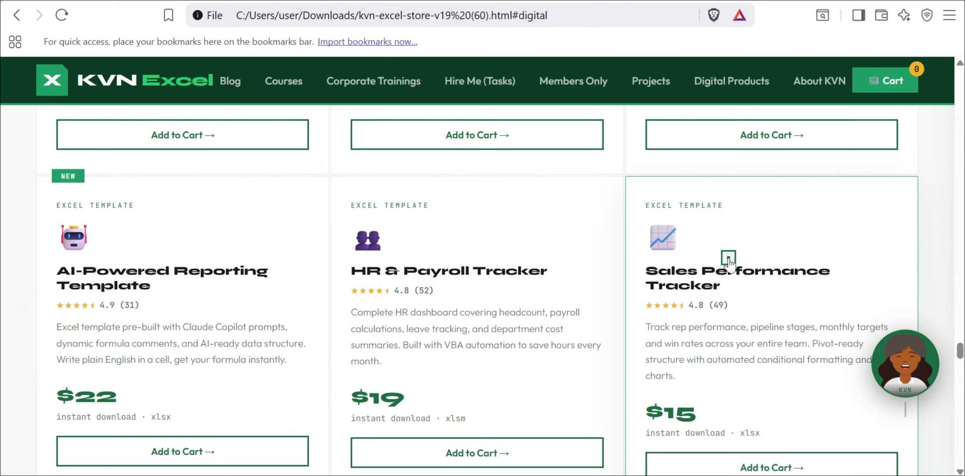
pyautogui.scroll(10, 730, 263)
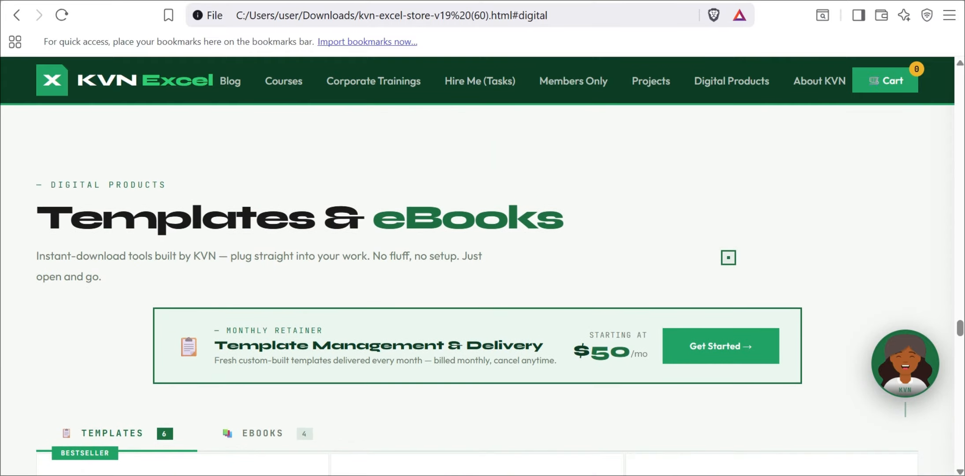
pyautogui.scroll(-8, 368, 304)
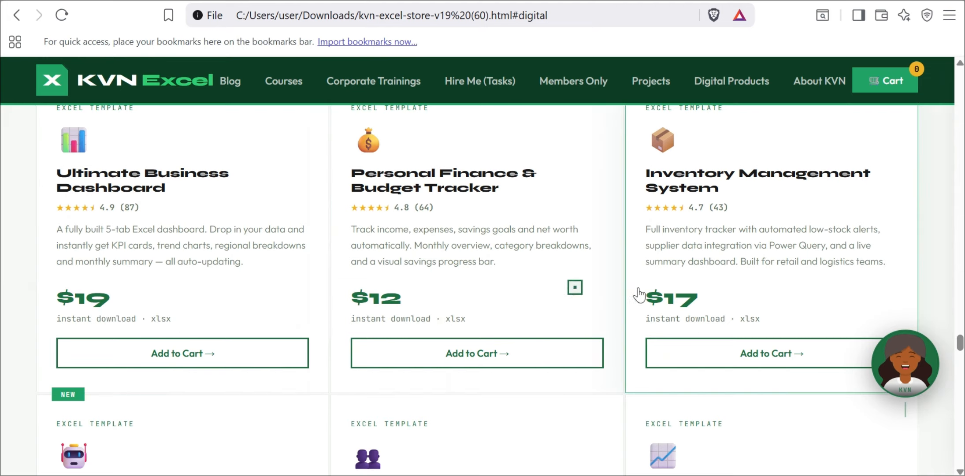
pyautogui.scroll(8, 690, 297)
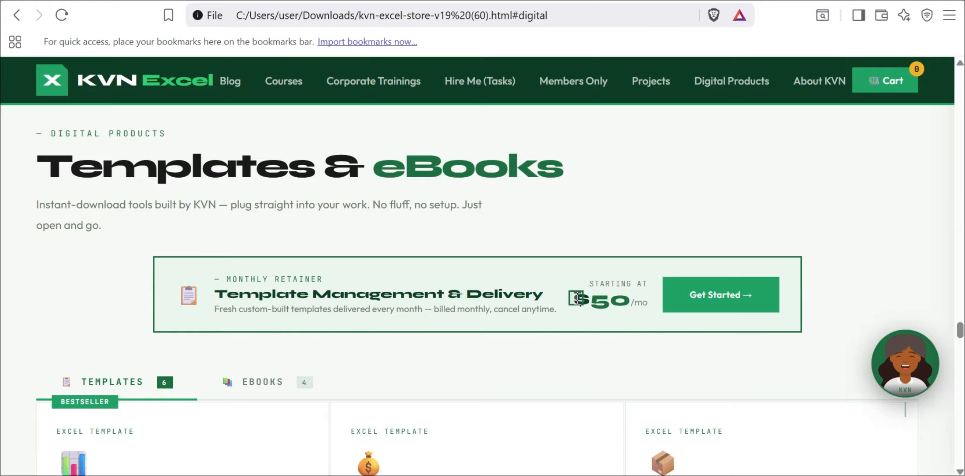
# Look through the full course catalog on the website, and open the bundle deal pricing.
pyautogui.click(284, 82)
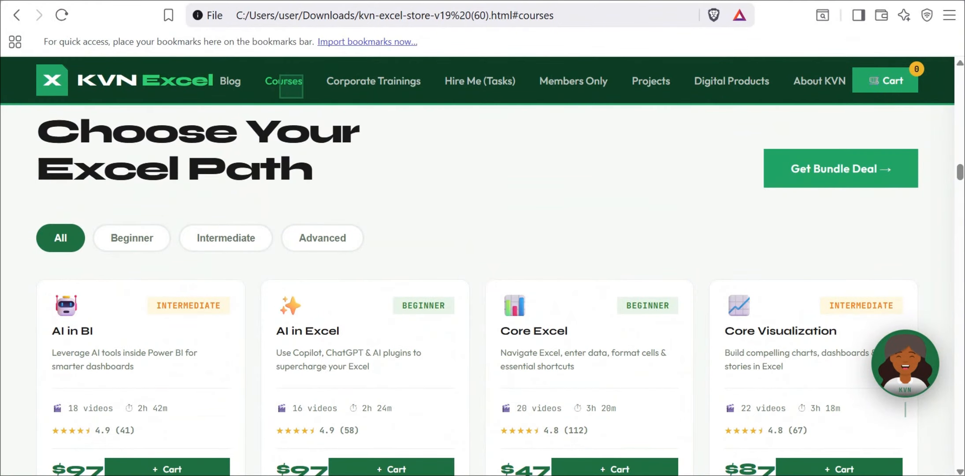
pyautogui.scroll(-5, 478, 290)
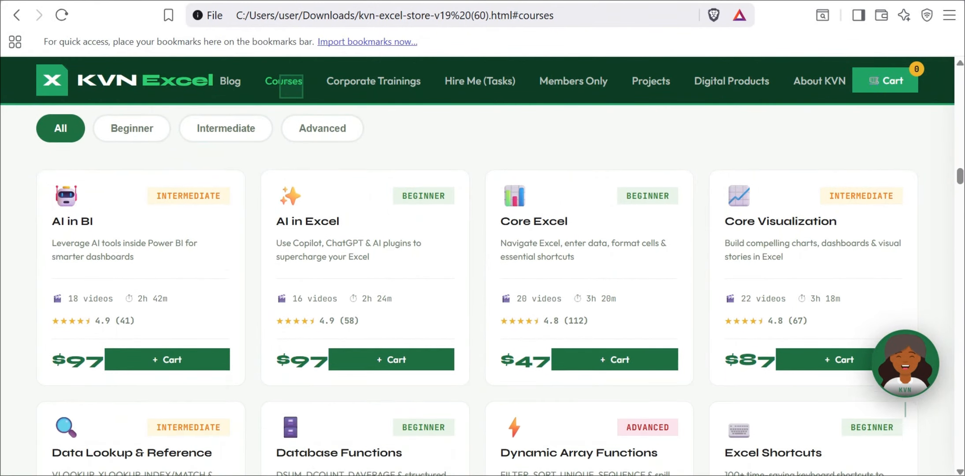
pyautogui.scroll(-8, 477, 290)
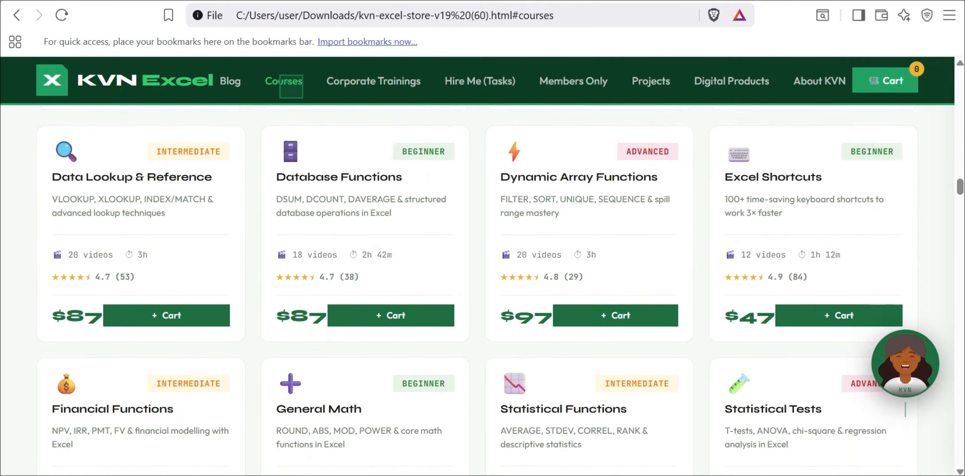
pyautogui.scroll(-5, 477, 290)
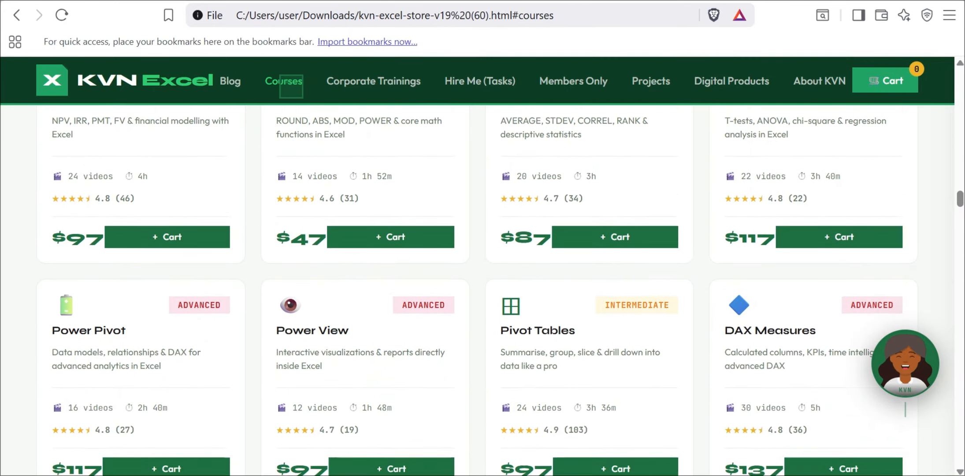
pyautogui.scroll(-4, 477, 290)
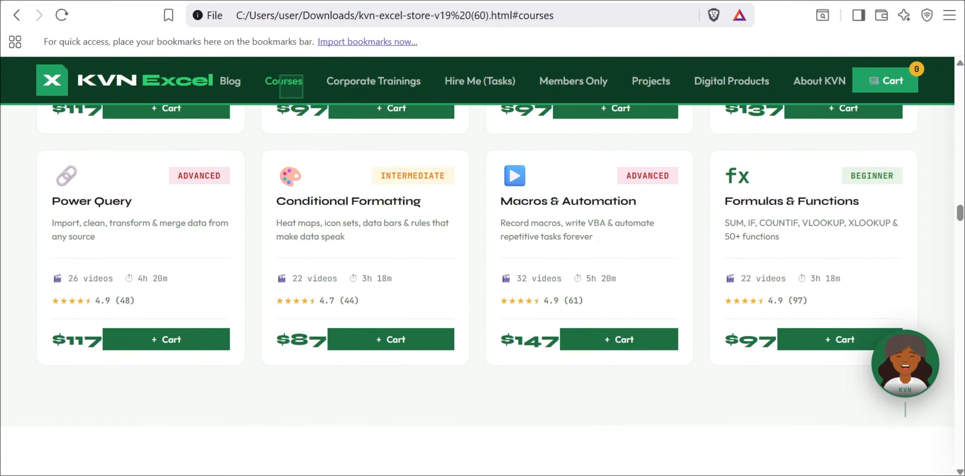
pyautogui.scroll(12, 477, 290)
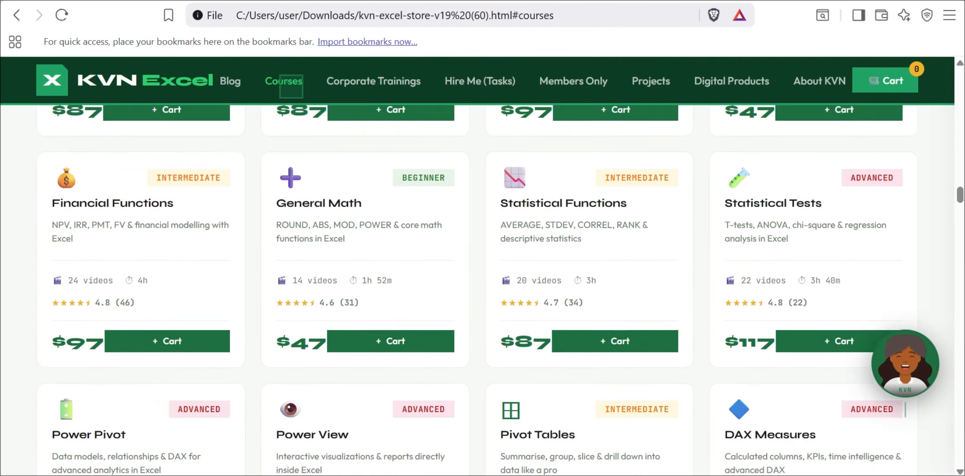
pyautogui.scroll(8, 477, 290)
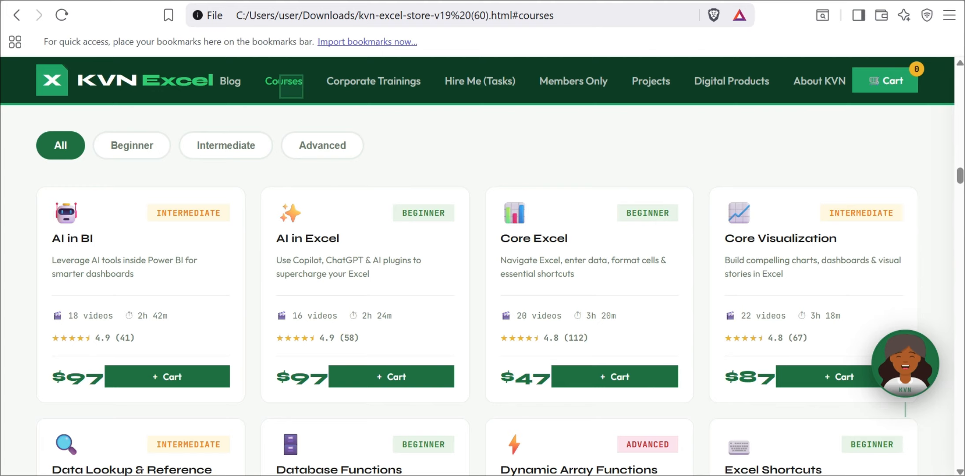
pyautogui.scroll(2, 279, 74)
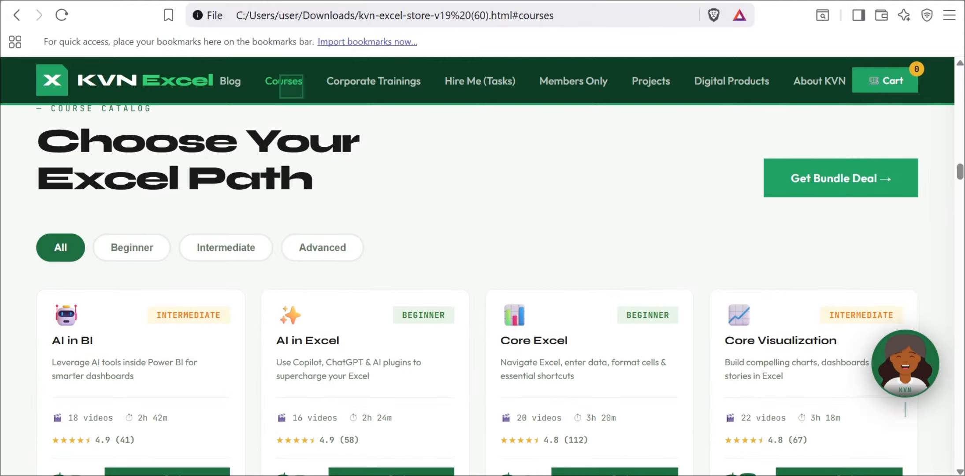
pyautogui.click(862, 187)
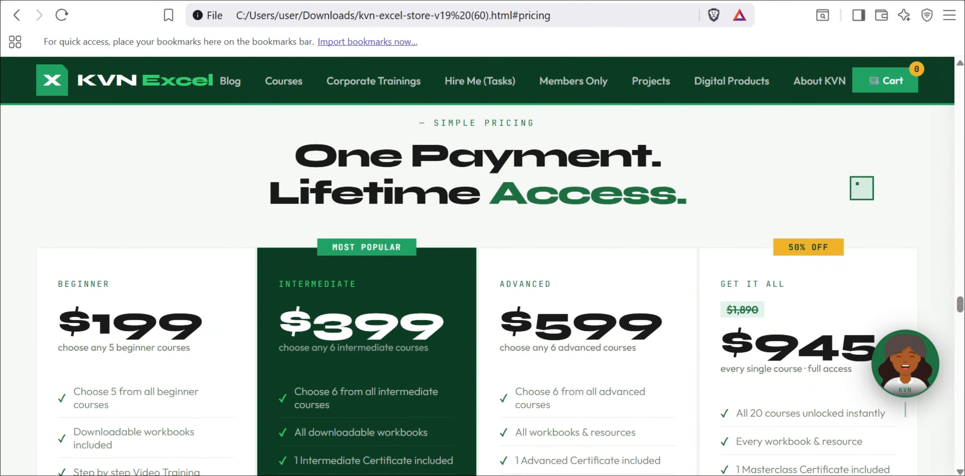
# Review what the Beginner, Intermediate, Advanced and Get It All course bundles include, and open the website's Courses section.
pyautogui.scroll(-2, 862, 188)
pyautogui.scroll(3, 862, 189)
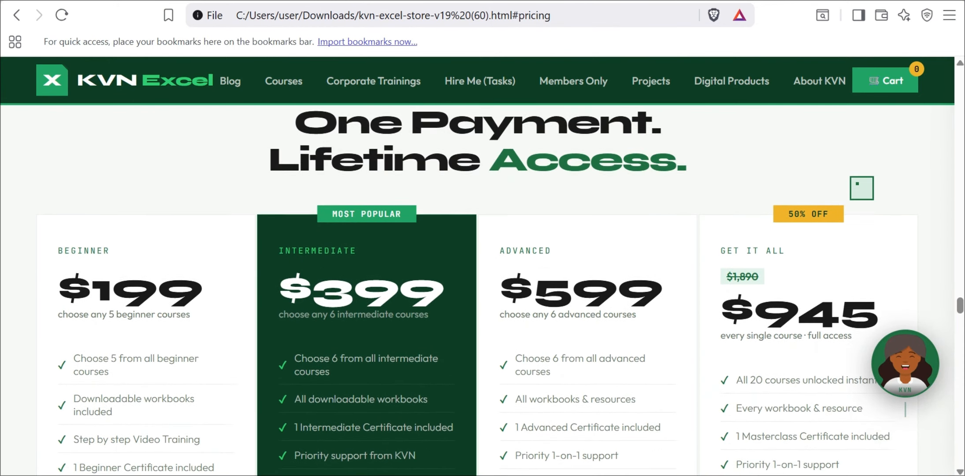
pyautogui.scroll(-2, 862, 187)
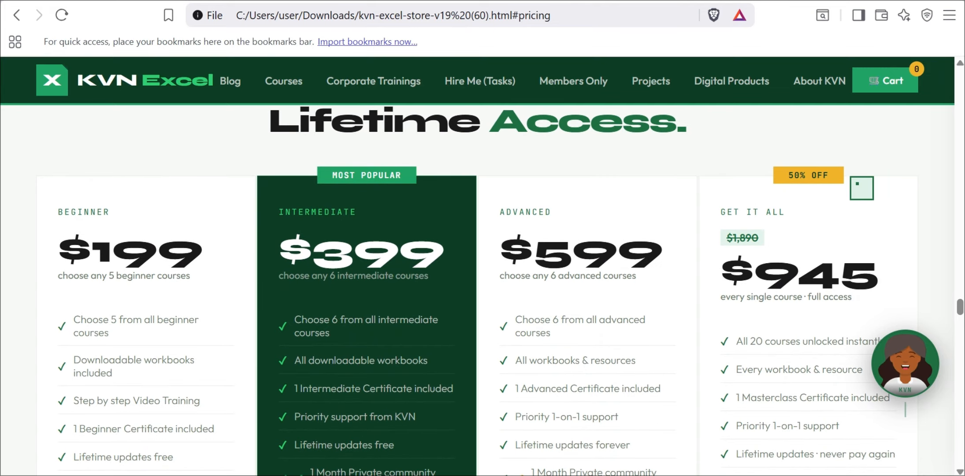
pyautogui.scroll(-1, 862, 188)
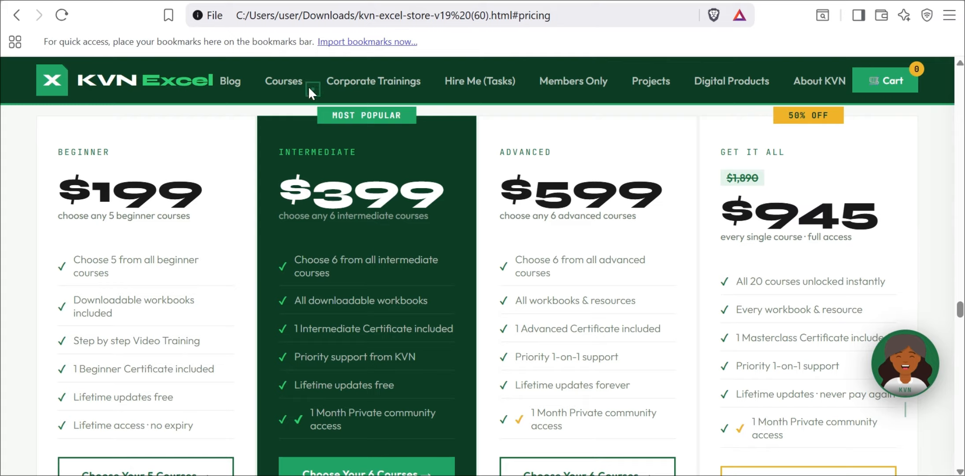
pyautogui.click(283, 83)
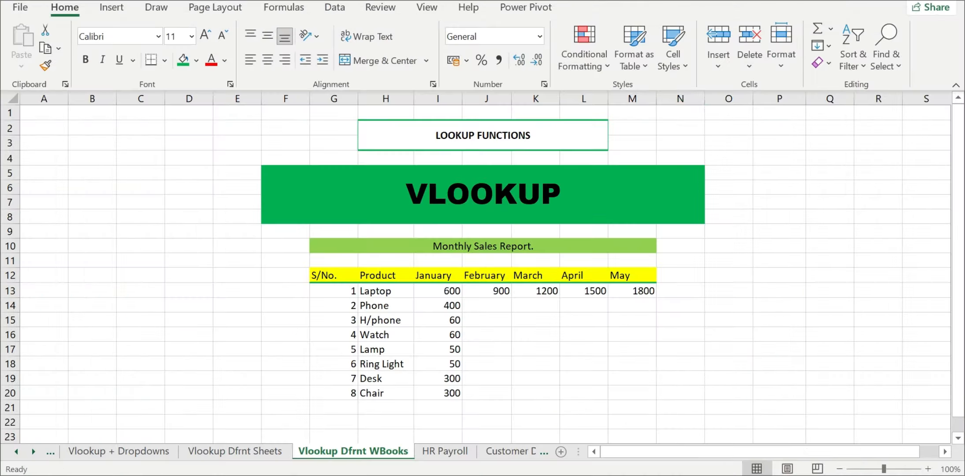
# In the Excel sheet Vlookup Dfrnt WBooks, fill the February to May VLOOKUP formulas from the Laptop row down to the Chair row, covering J14:M20.
pyautogui.moveTo(483, 308); pyautogui.dragTo(613, 397)
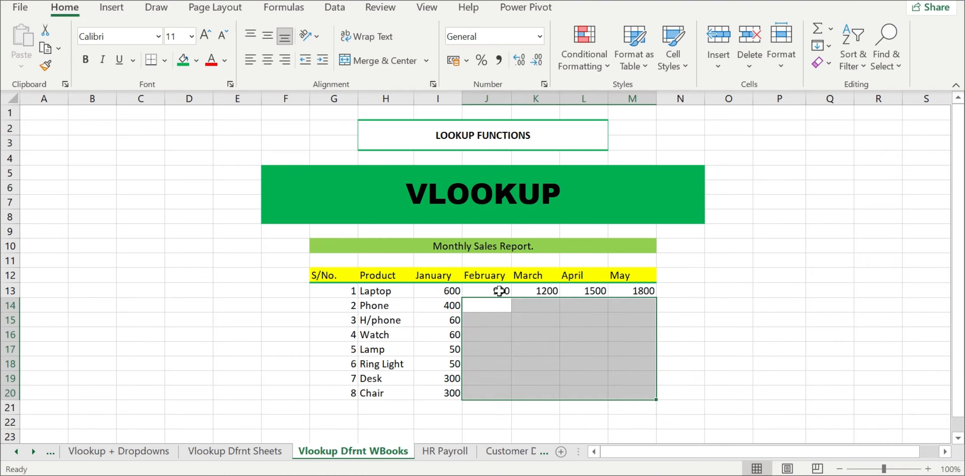
pyautogui.moveTo(440, 290); pyautogui.dragTo(646, 396)
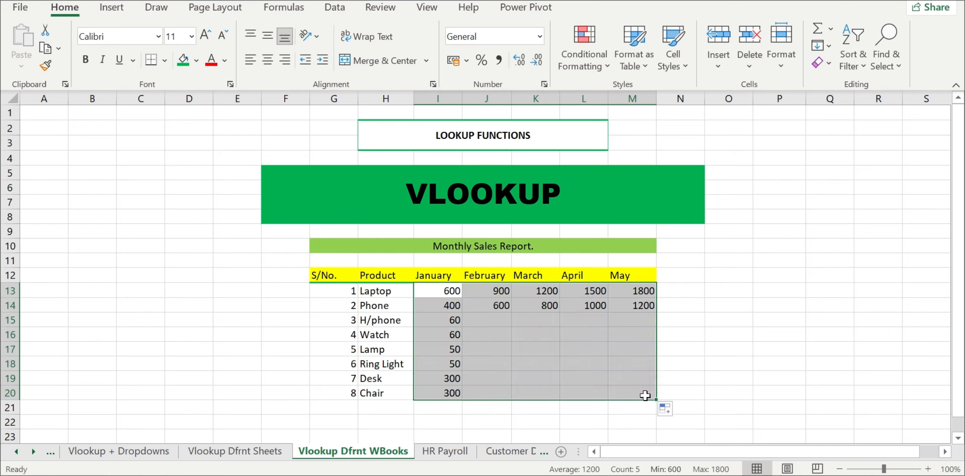
pyautogui.click(691, 335)
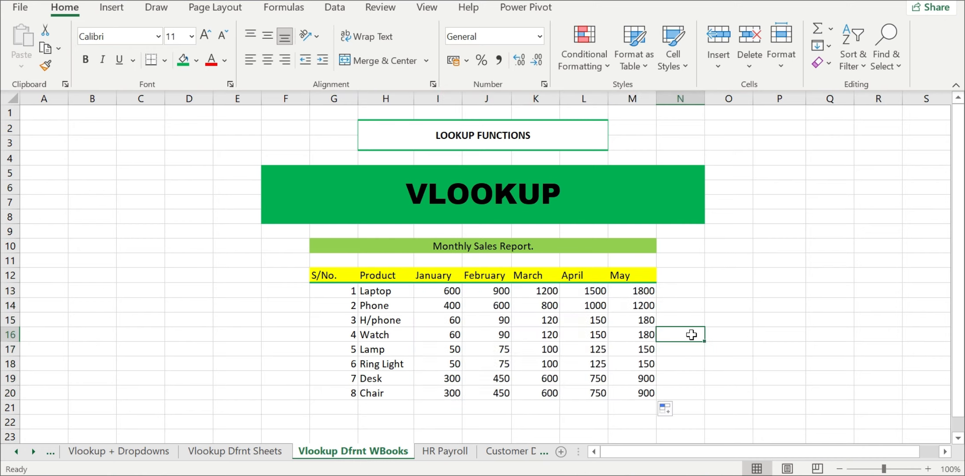